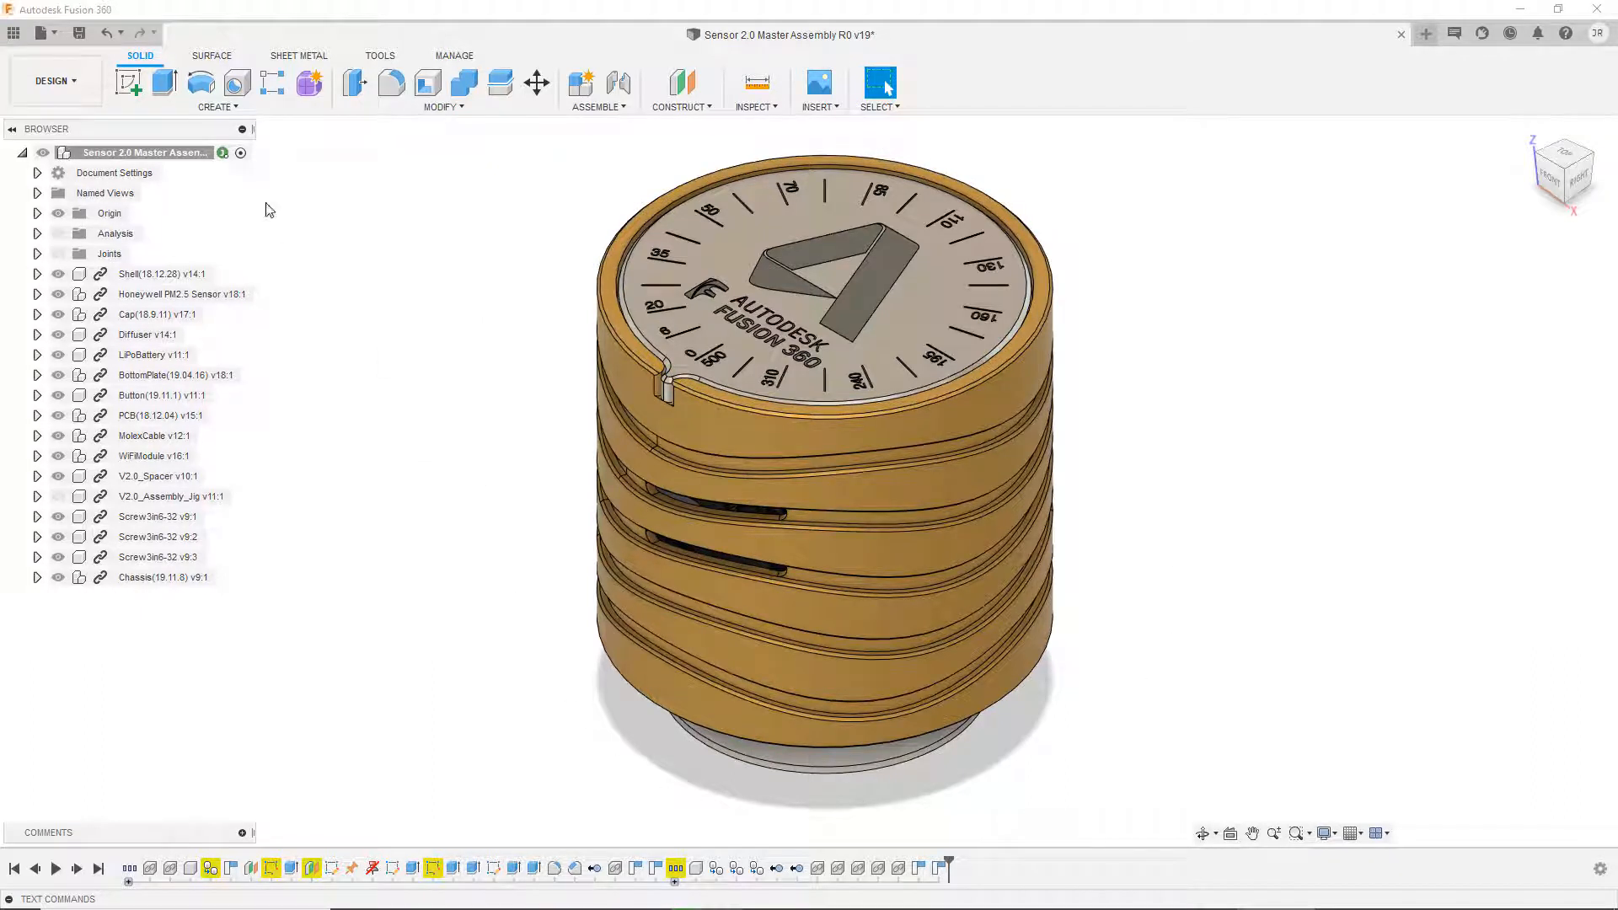
Create a new drawing from the Sensor 2.0 Master Assembly design.
{"action": "left_click", "coordinate": [62, 76]}
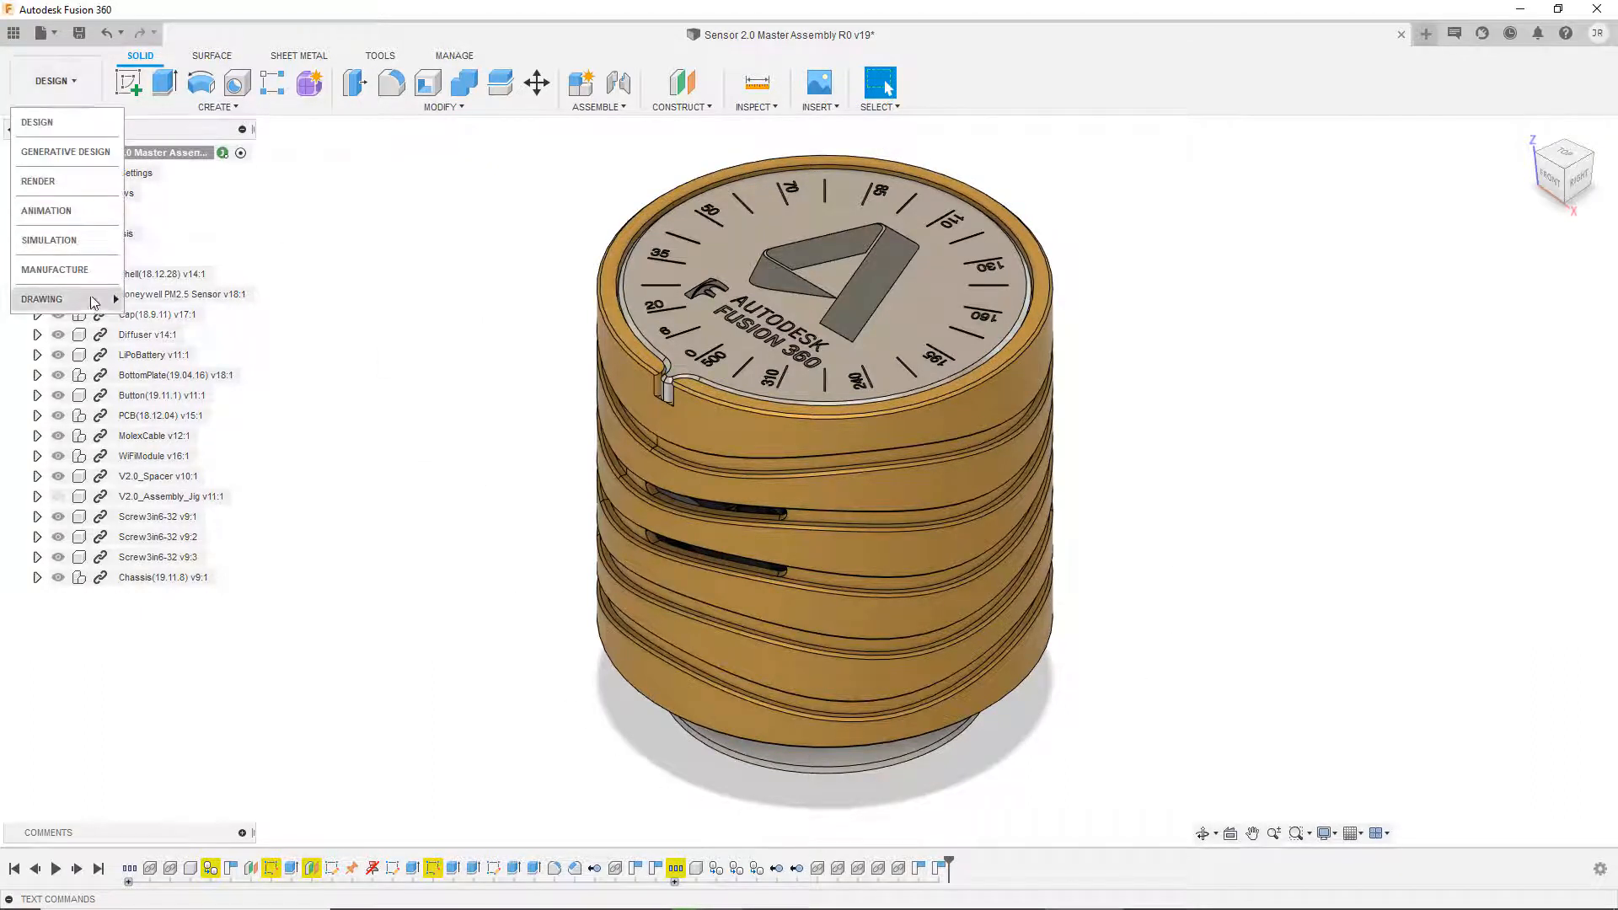
{"action": "mouse_move", "coordinate": [97, 301]}
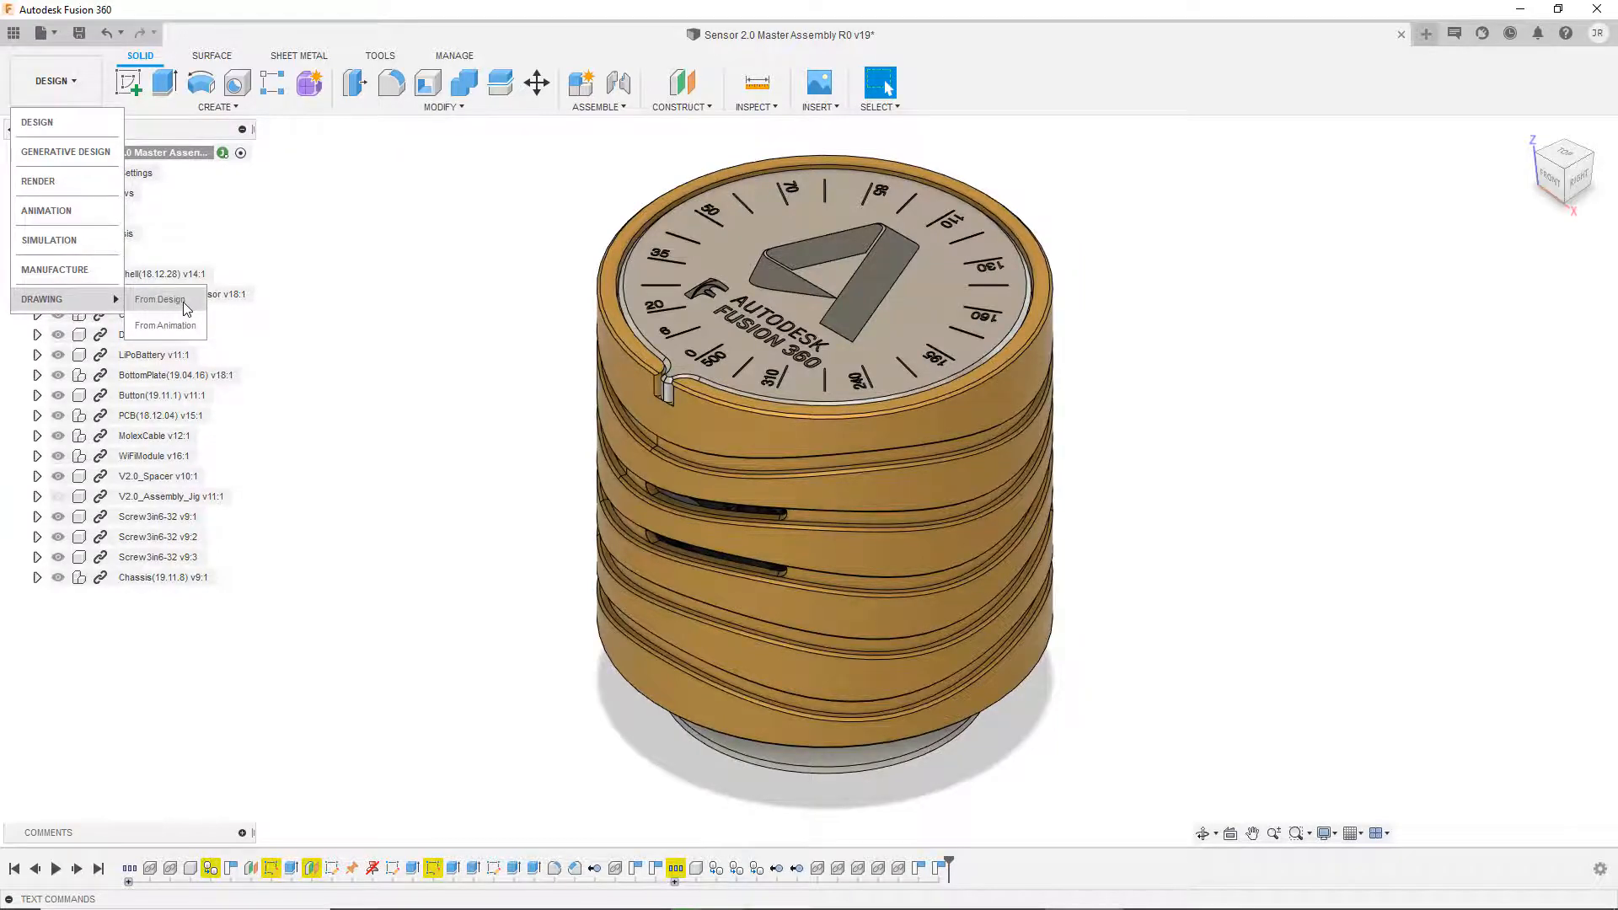
{"action": "left_click", "coordinate": [160, 300]}
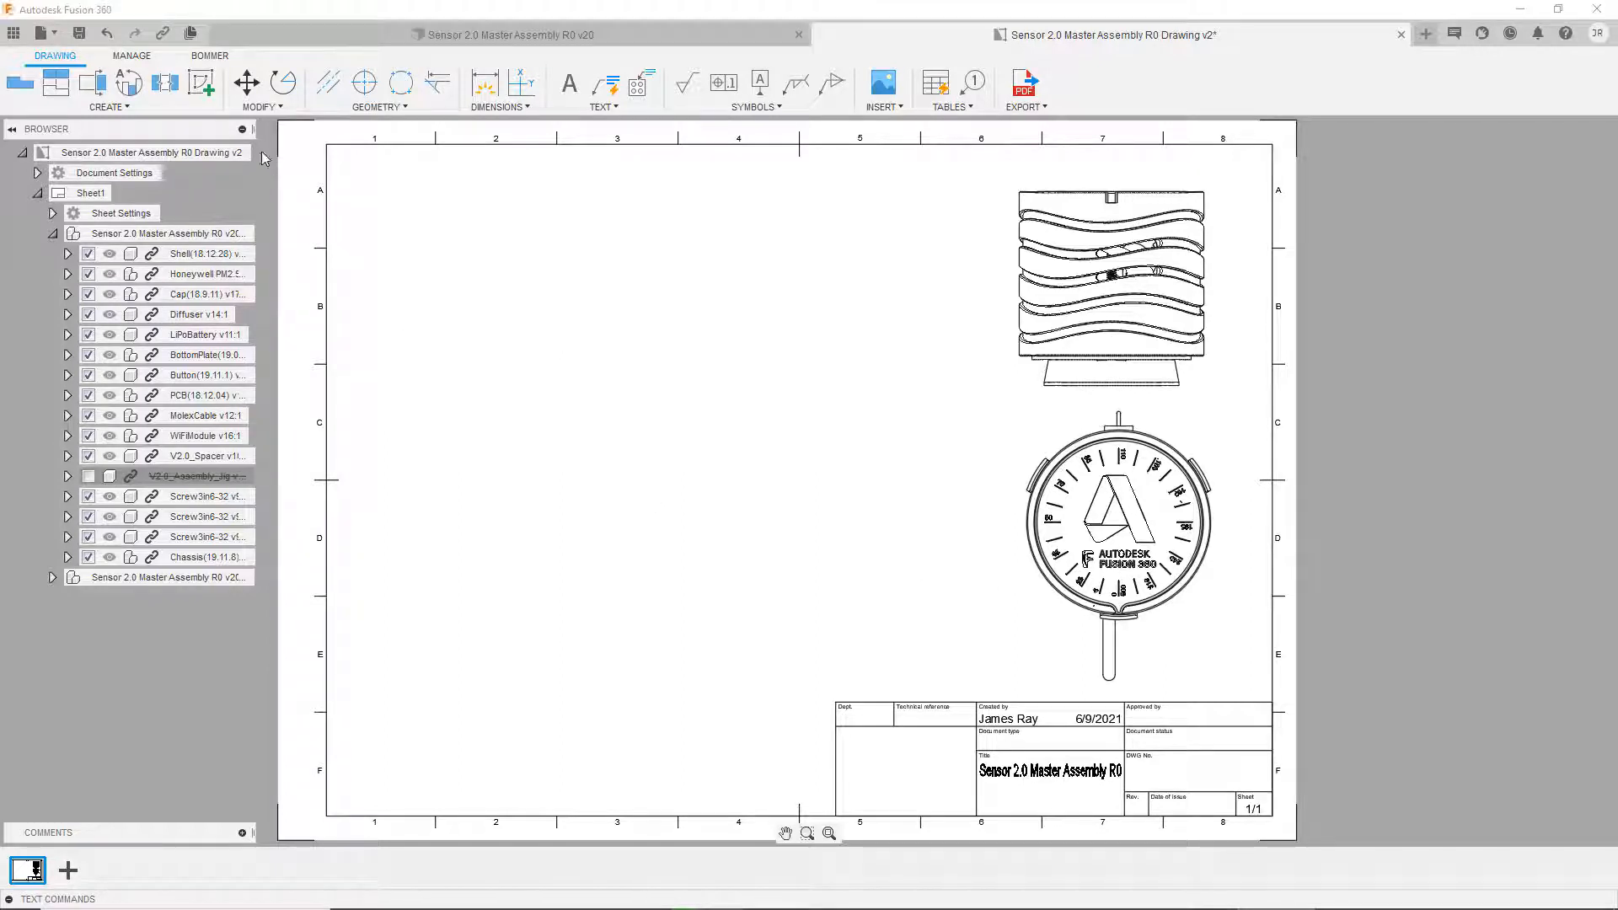
Insert a Bommer bill of materials table at the upper-left corner of the drawing sheet's border.
{"action": "left_click", "coordinate": [222, 58]}
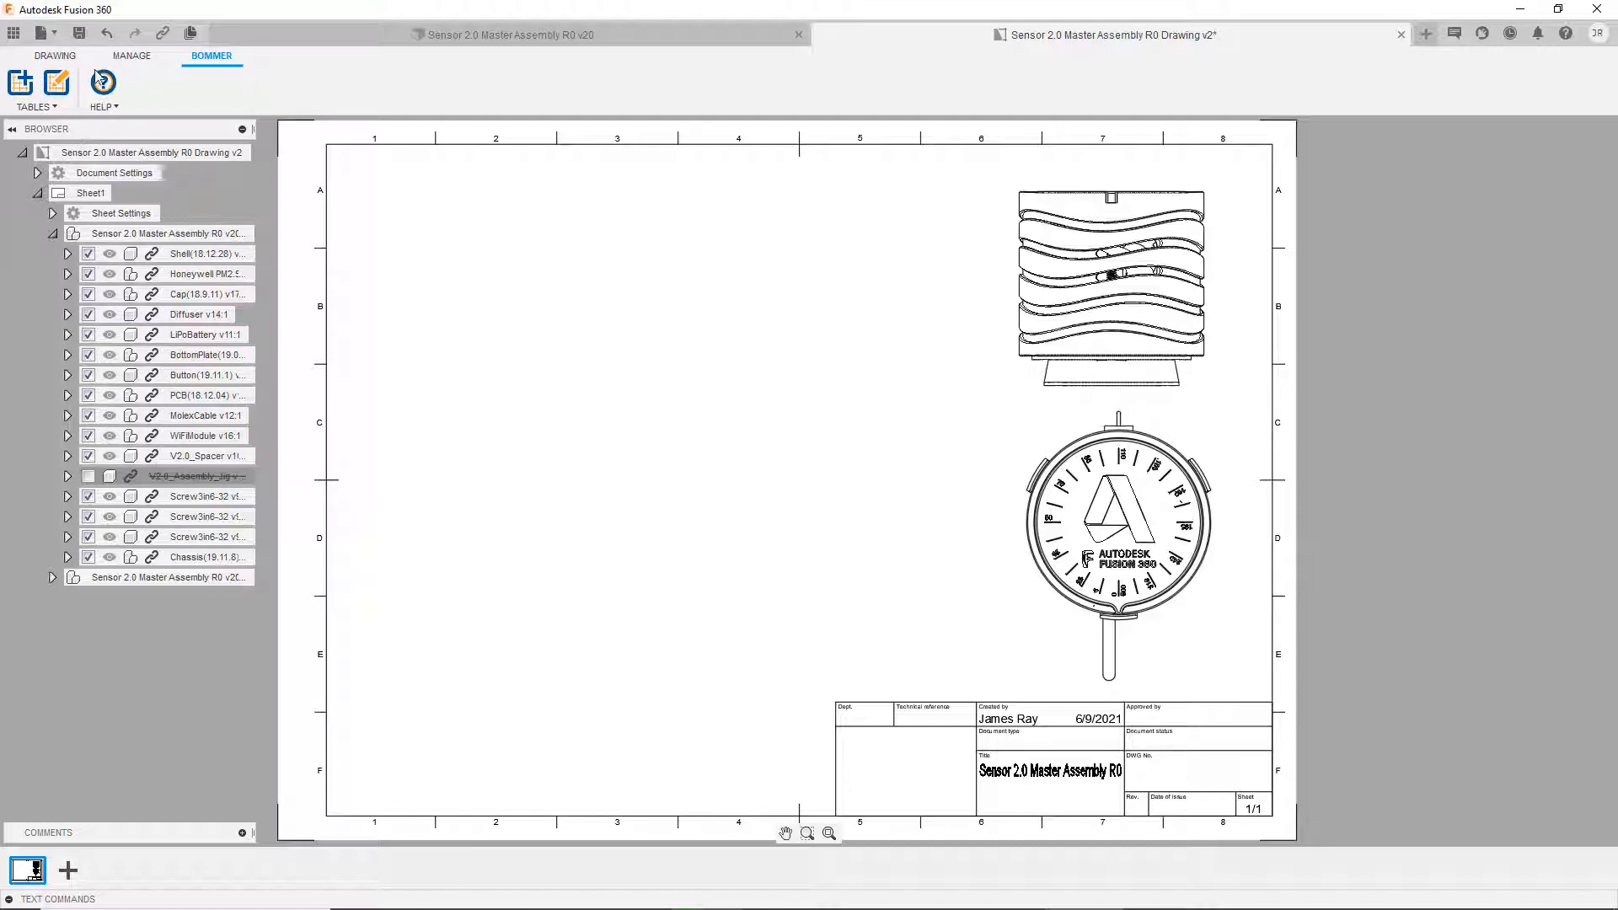
{"action": "left_click", "coordinate": [30, 84]}
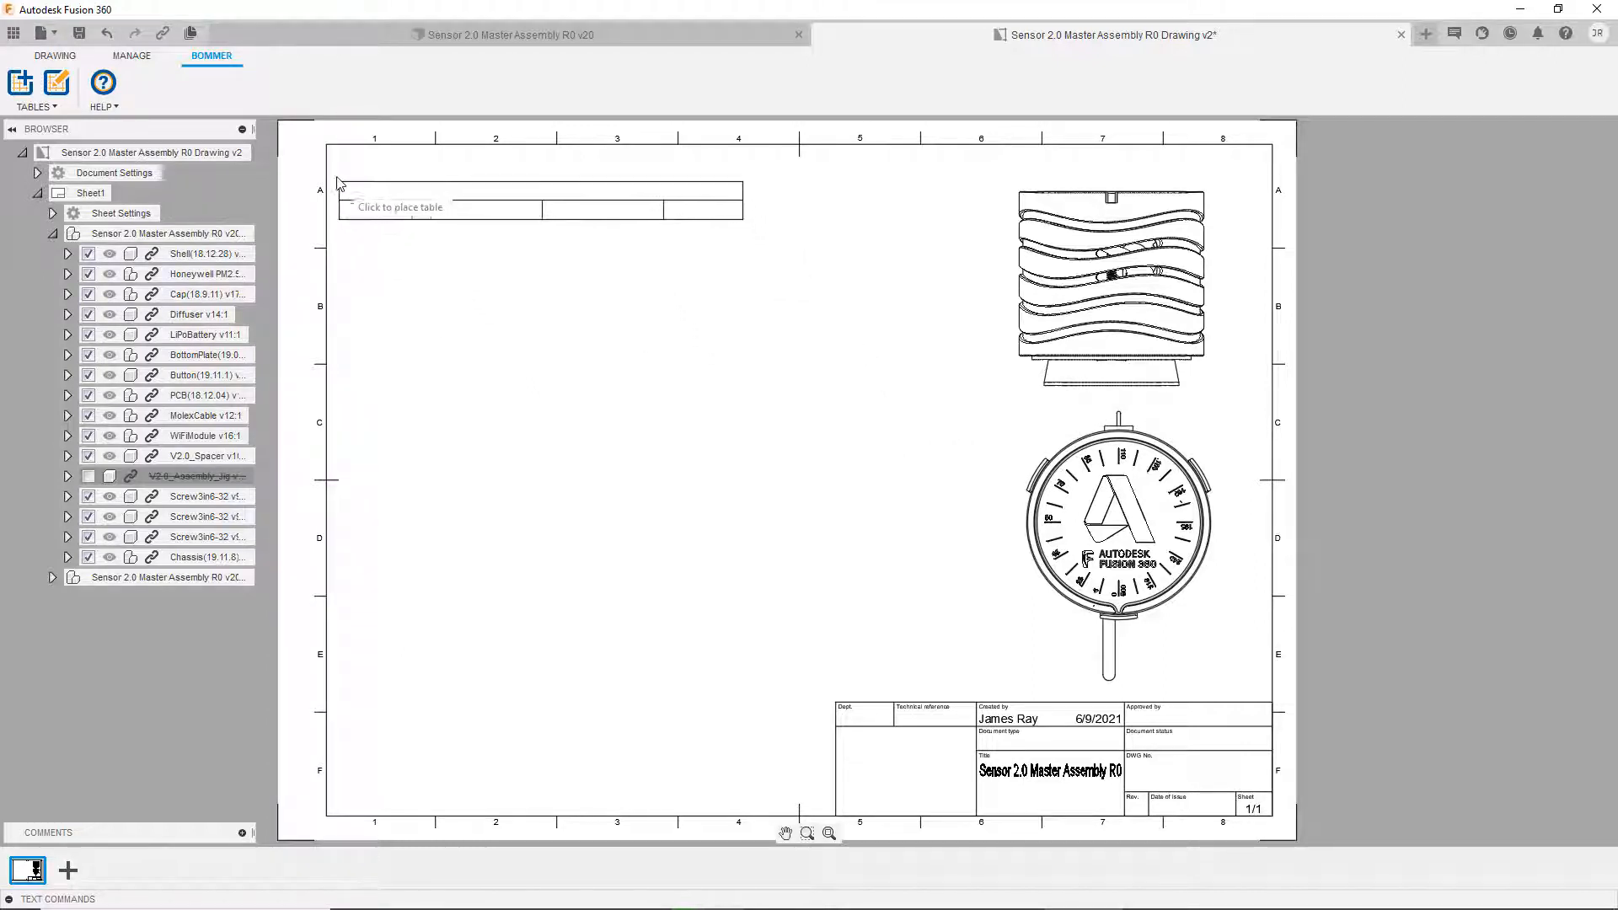
{"action": "left_click", "coordinate": [329, 146]}
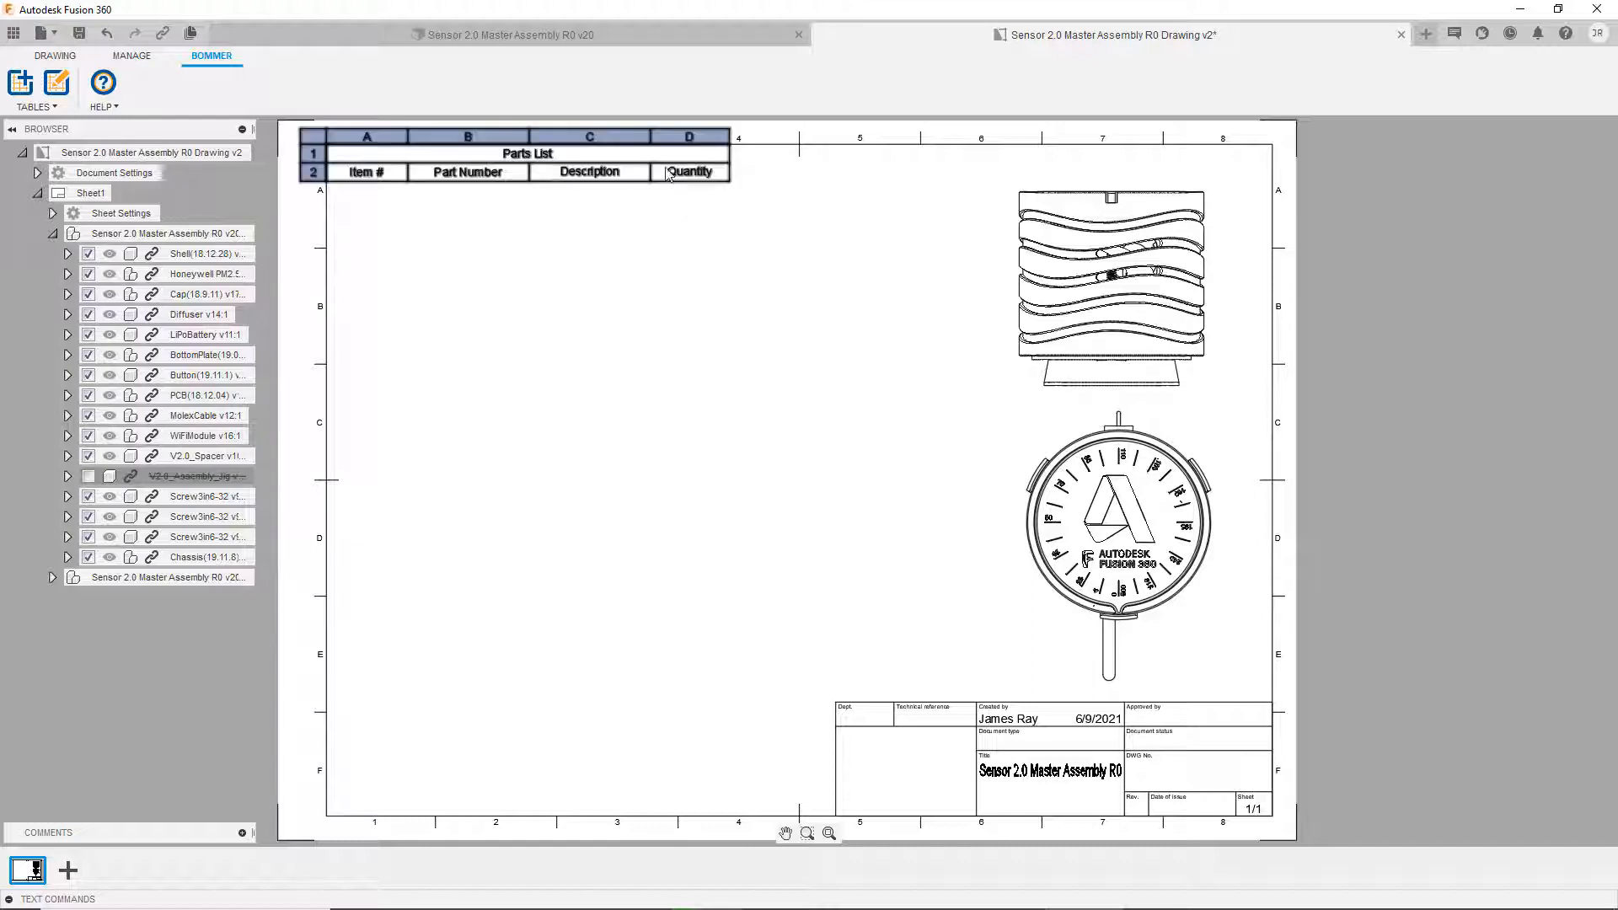
Edit the parts list table to include Button, LiPoBattery and BottomPlate, plus all remaining child components of the master assembly.
{"action": "left_click", "coordinate": [55, 84]}
{"action": "left_click", "coordinate": [533, 171]}
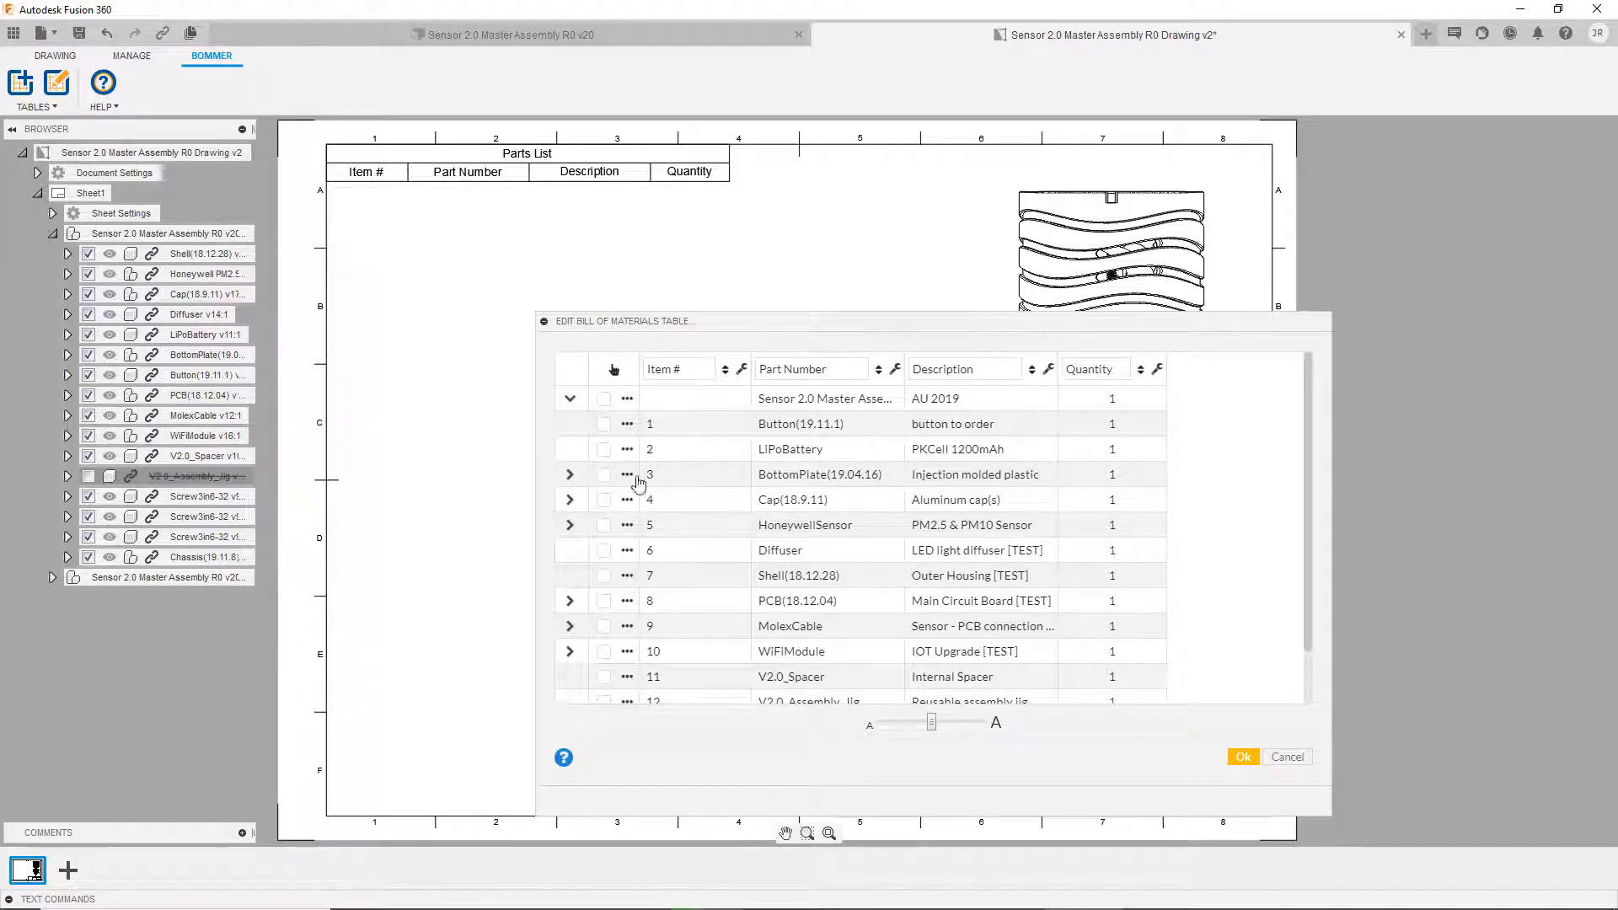
{"action": "left_click", "coordinate": [602, 425]}
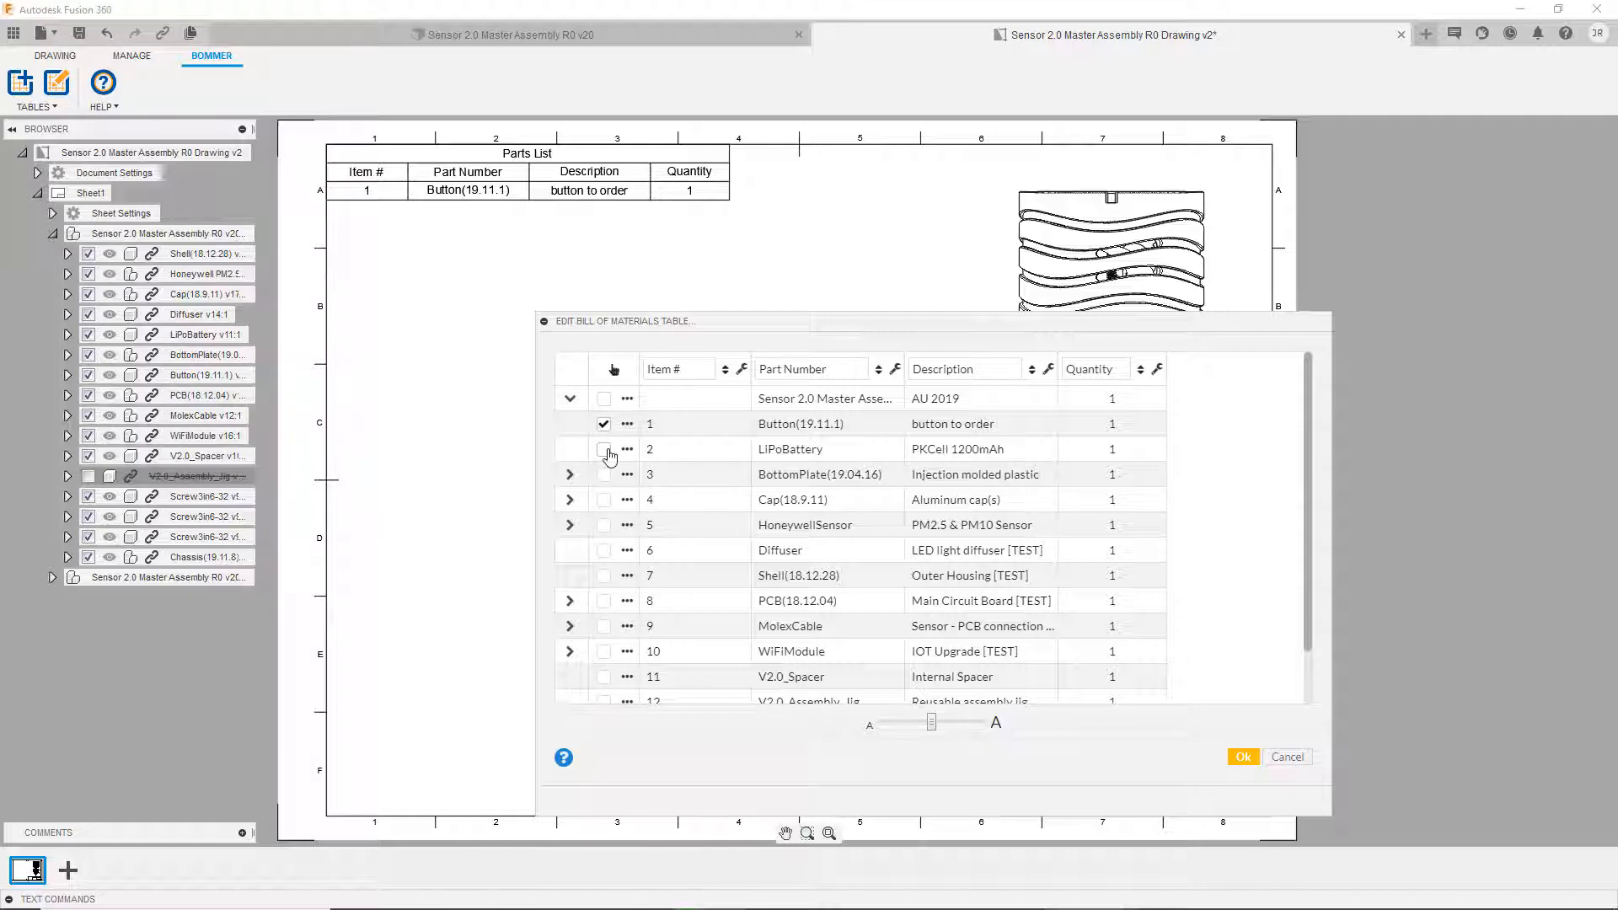
{"action": "left_click", "coordinate": [603, 449]}
{"action": "left_click", "coordinate": [604, 475]}
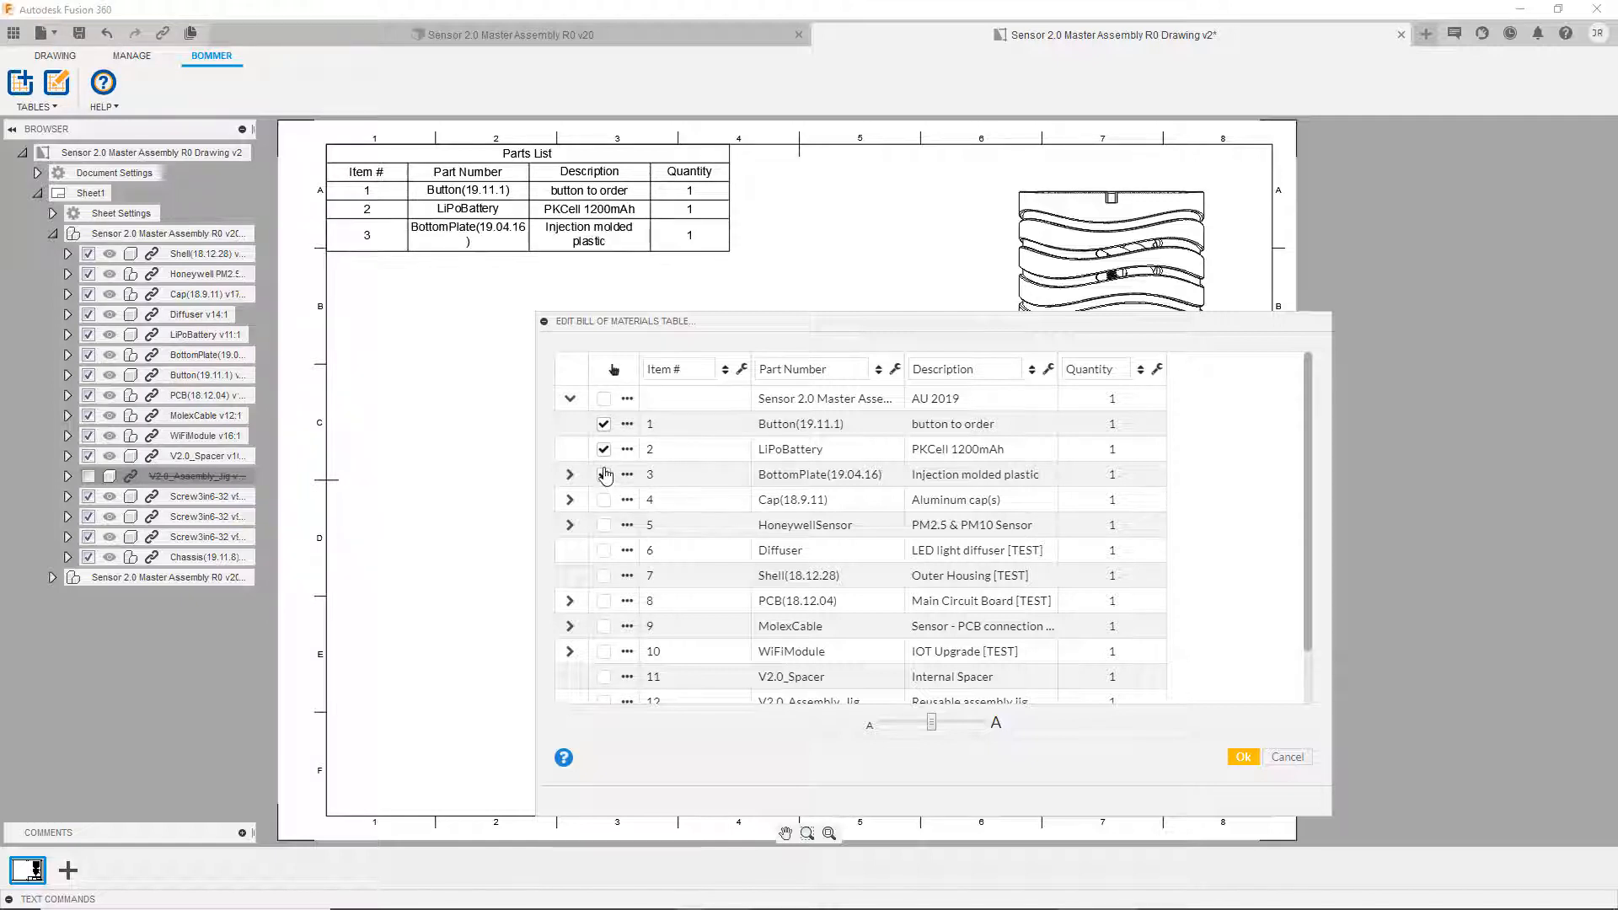
{"action": "left_click", "coordinate": [626, 399]}
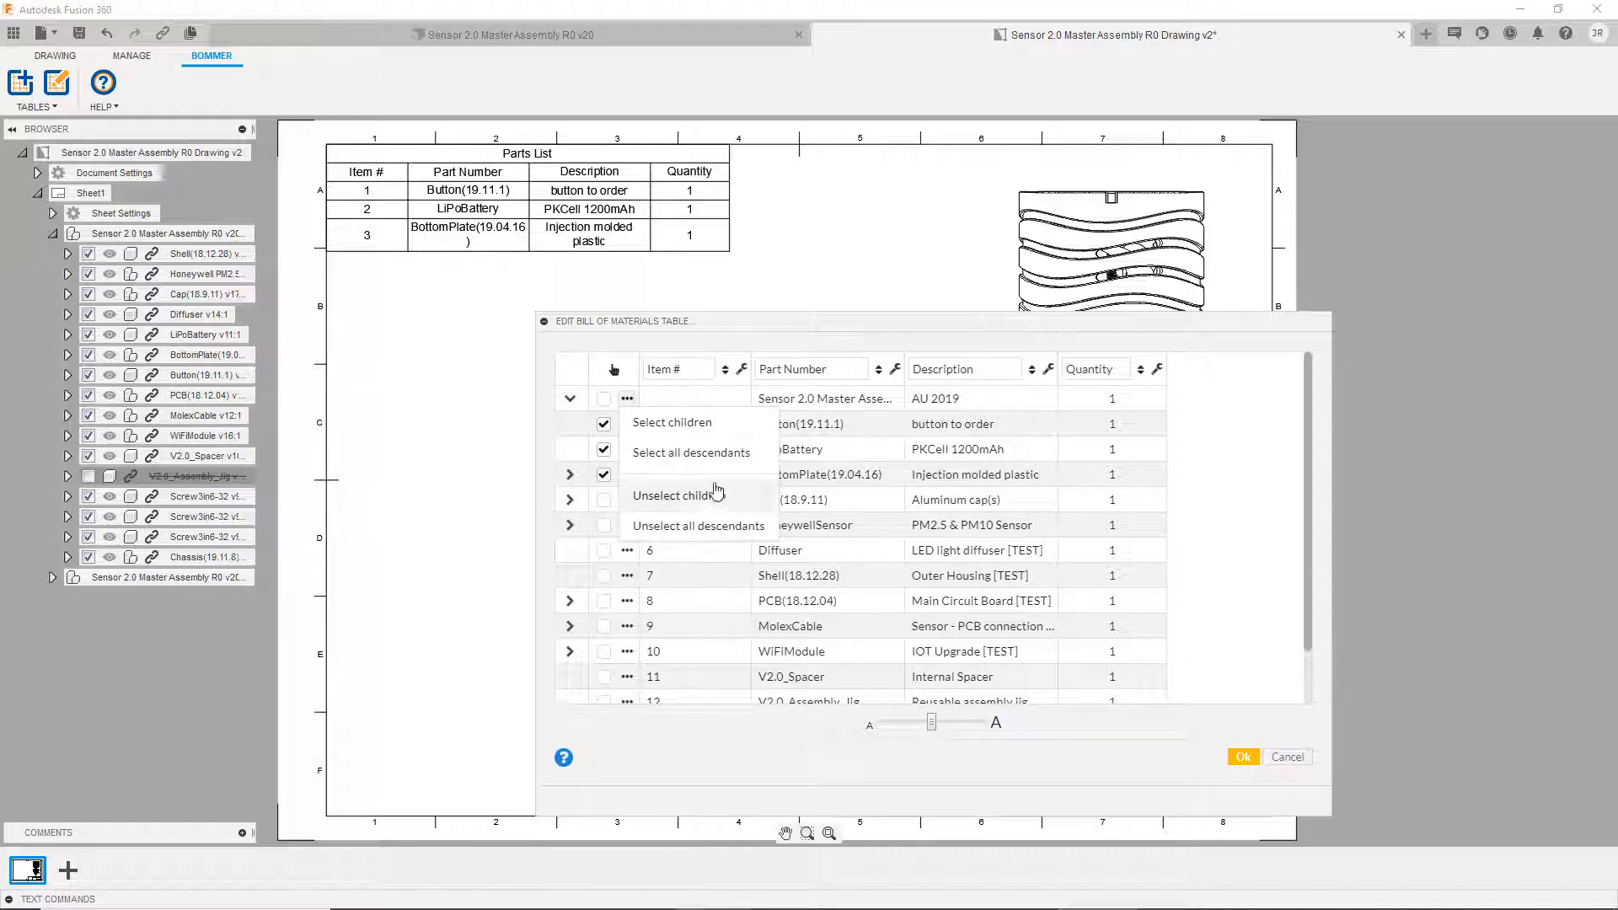
{"action": "left_click", "coordinate": [705, 452]}
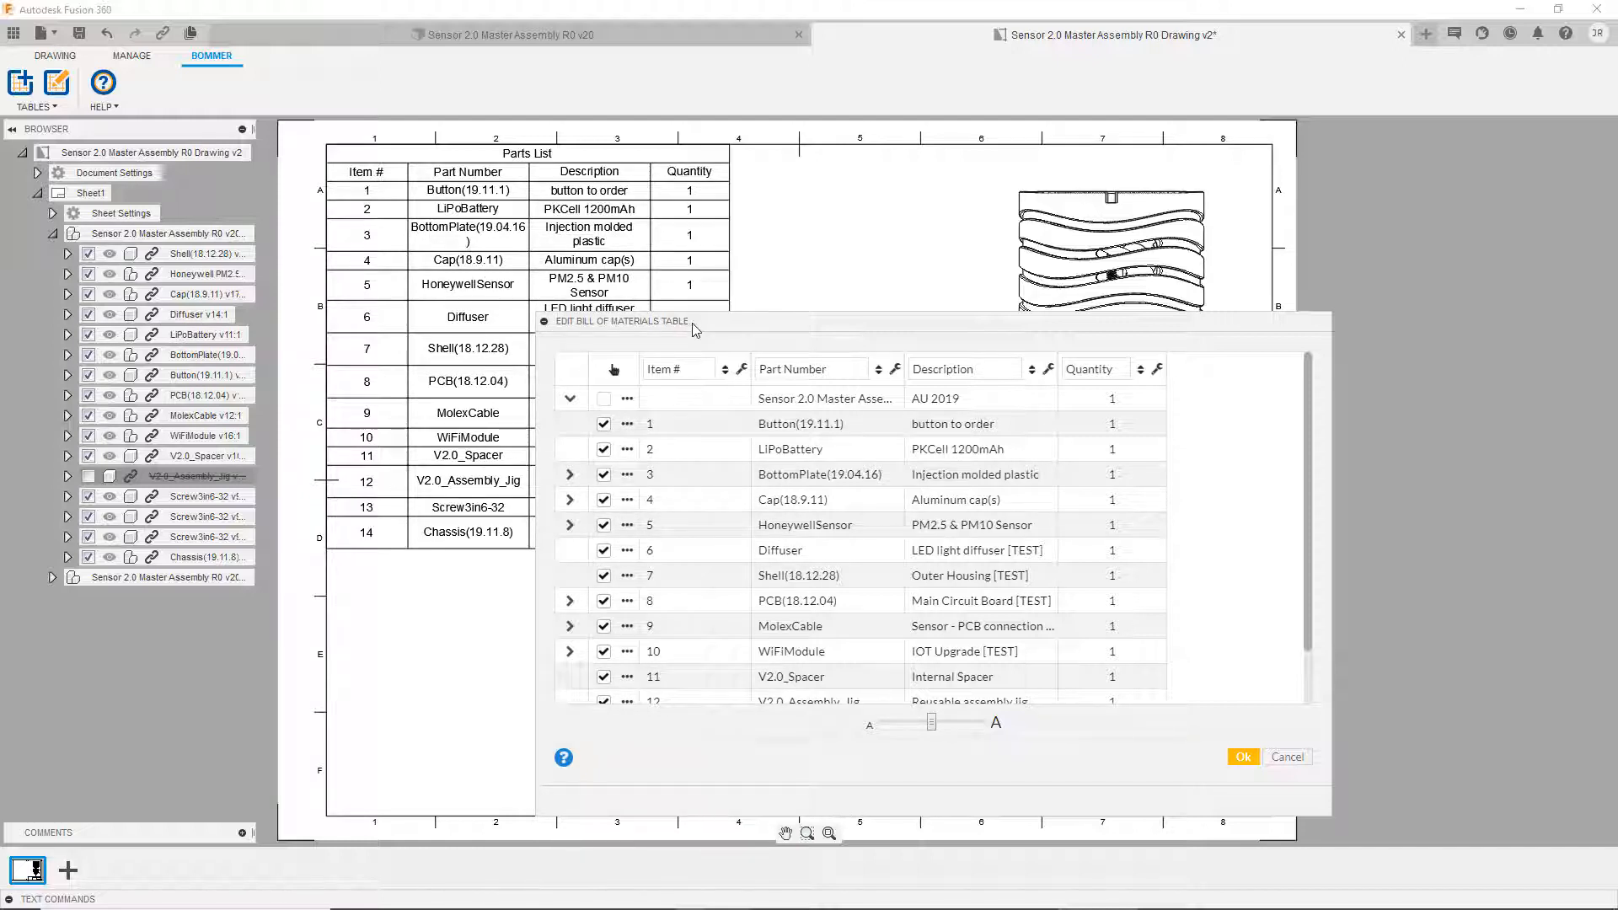
Rename the Part Number column heading to "Part #" and insert a Vendor Price column after Quantity.
{"action": "double_click", "coordinate": [803, 369]}
{"action": "type", "text": "#"}
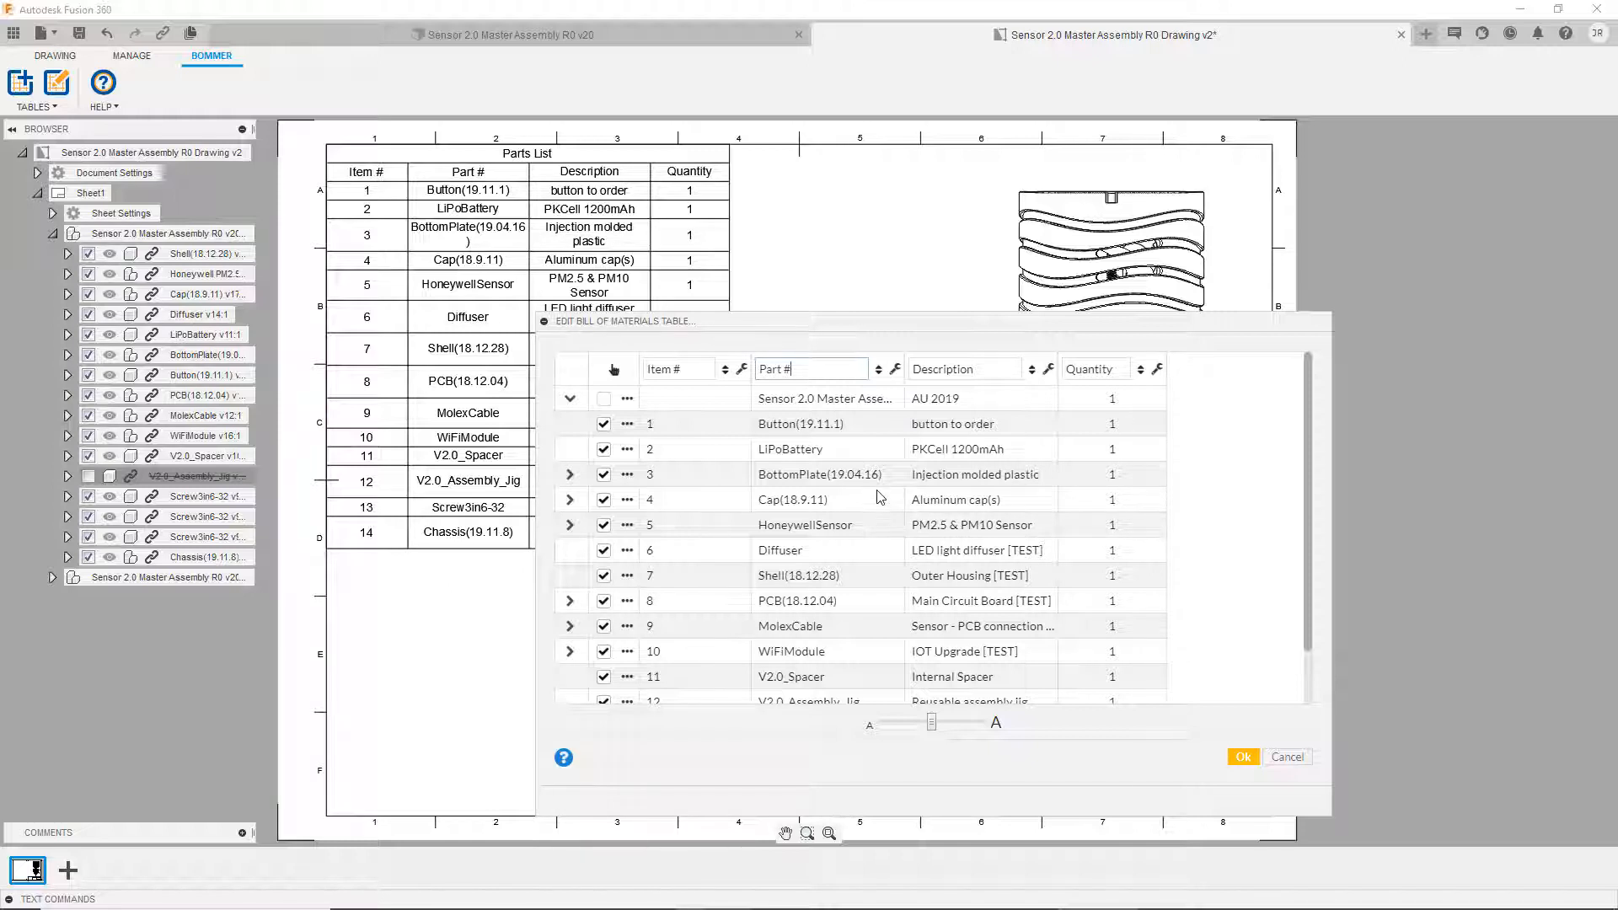
{"action": "left_click", "coordinate": [1156, 371]}
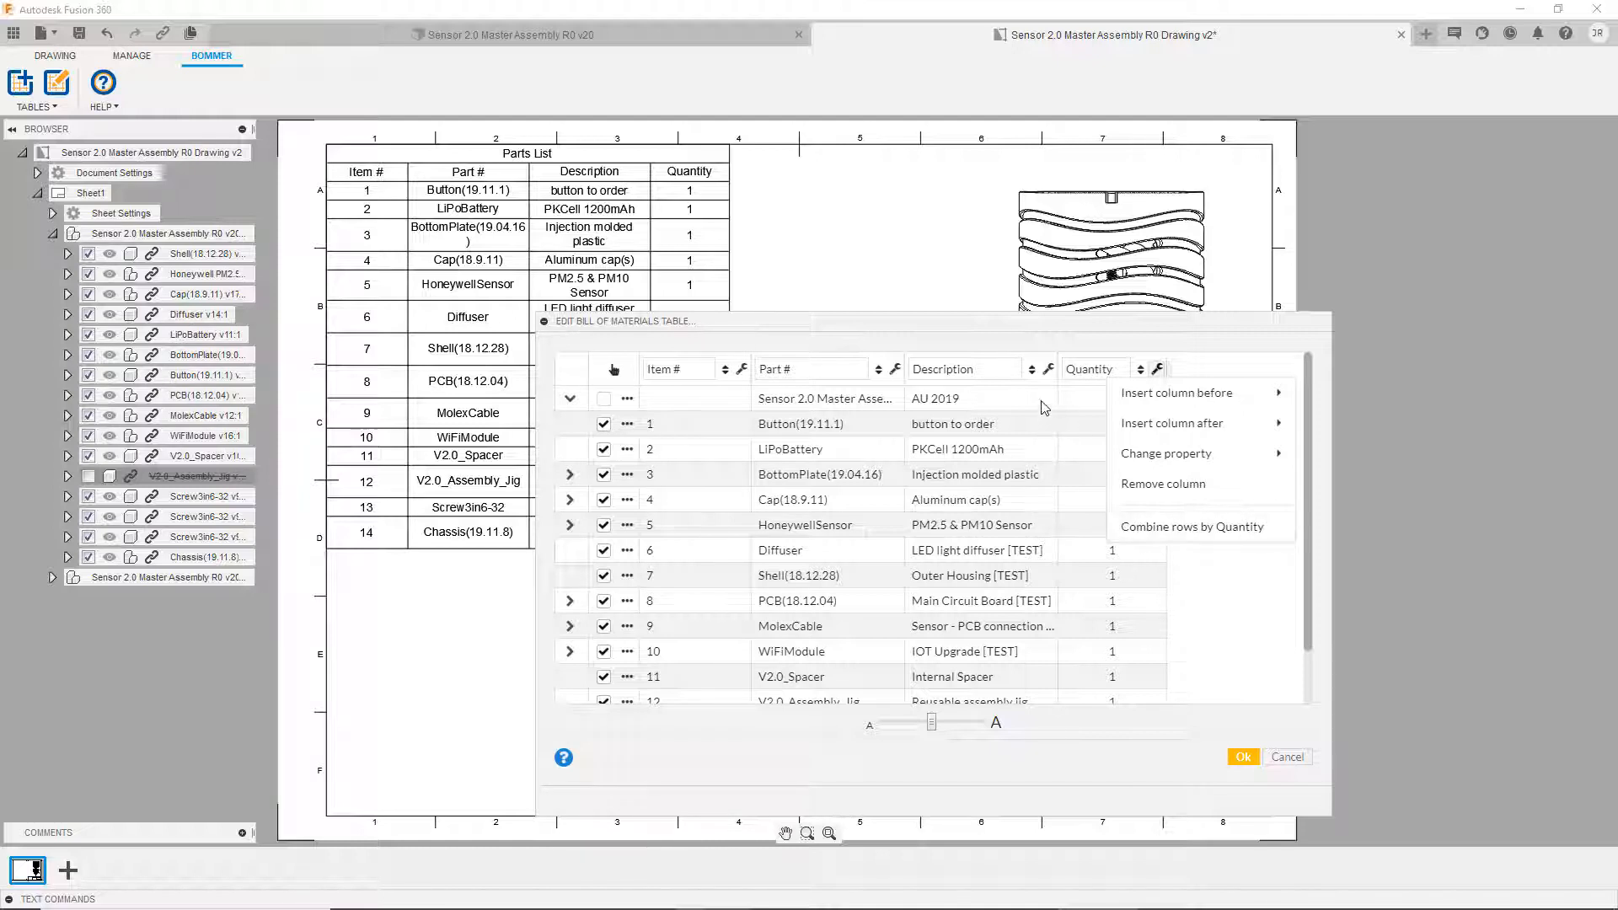
{"action": "left_click", "coordinate": [1048, 369]}
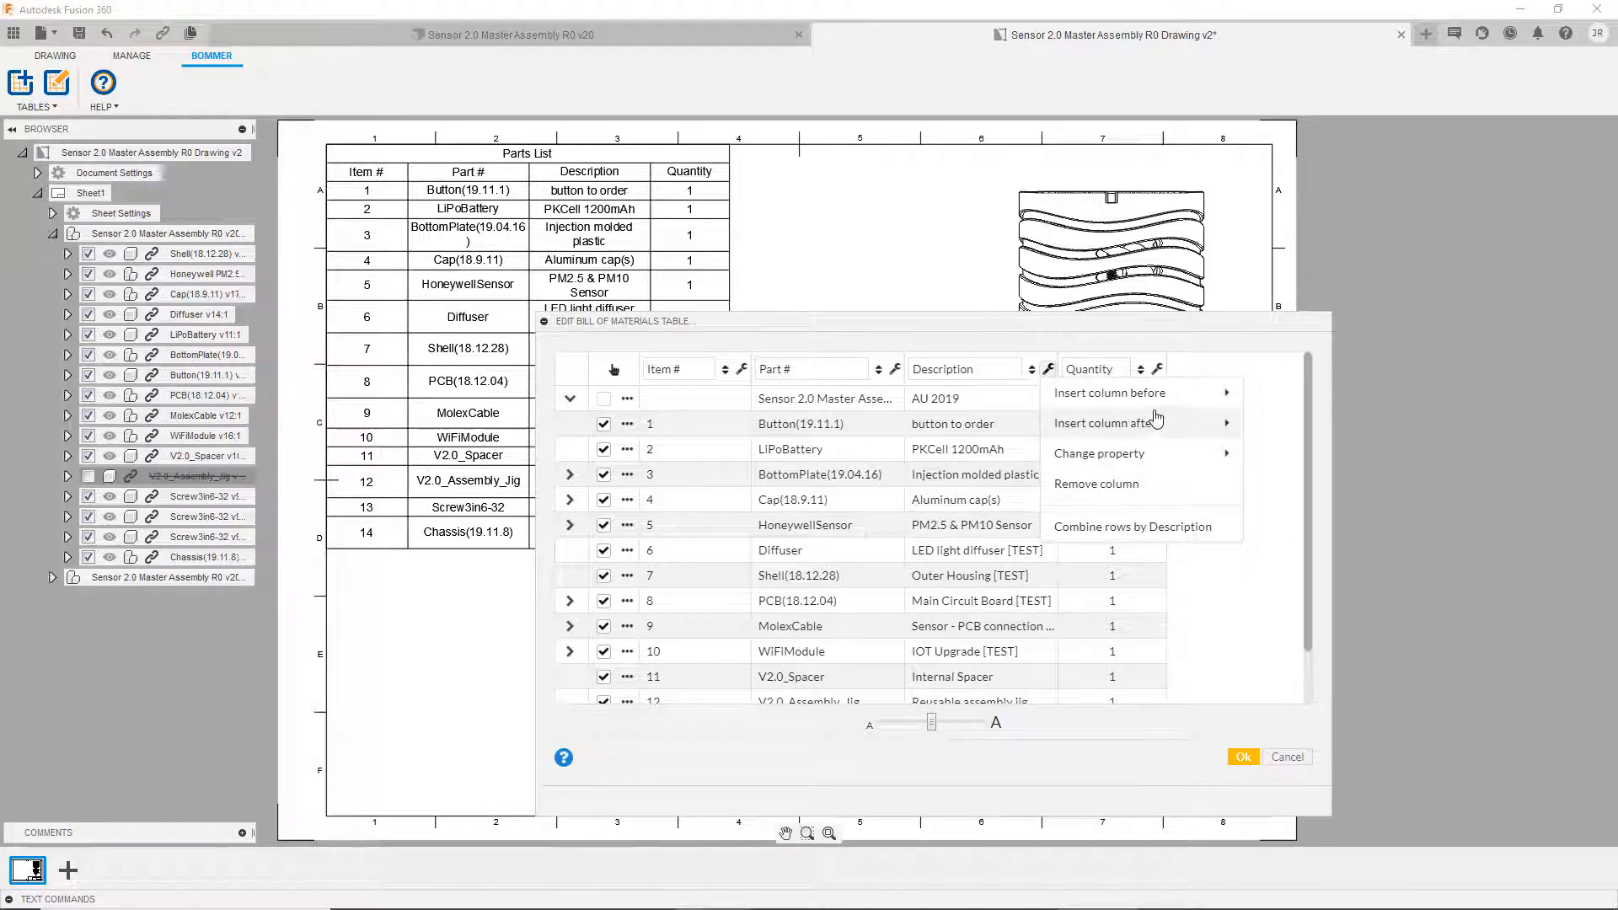
{"action": "left_click", "coordinate": [1162, 368]}
{"action": "left_click", "coordinate": [1159, 370]}
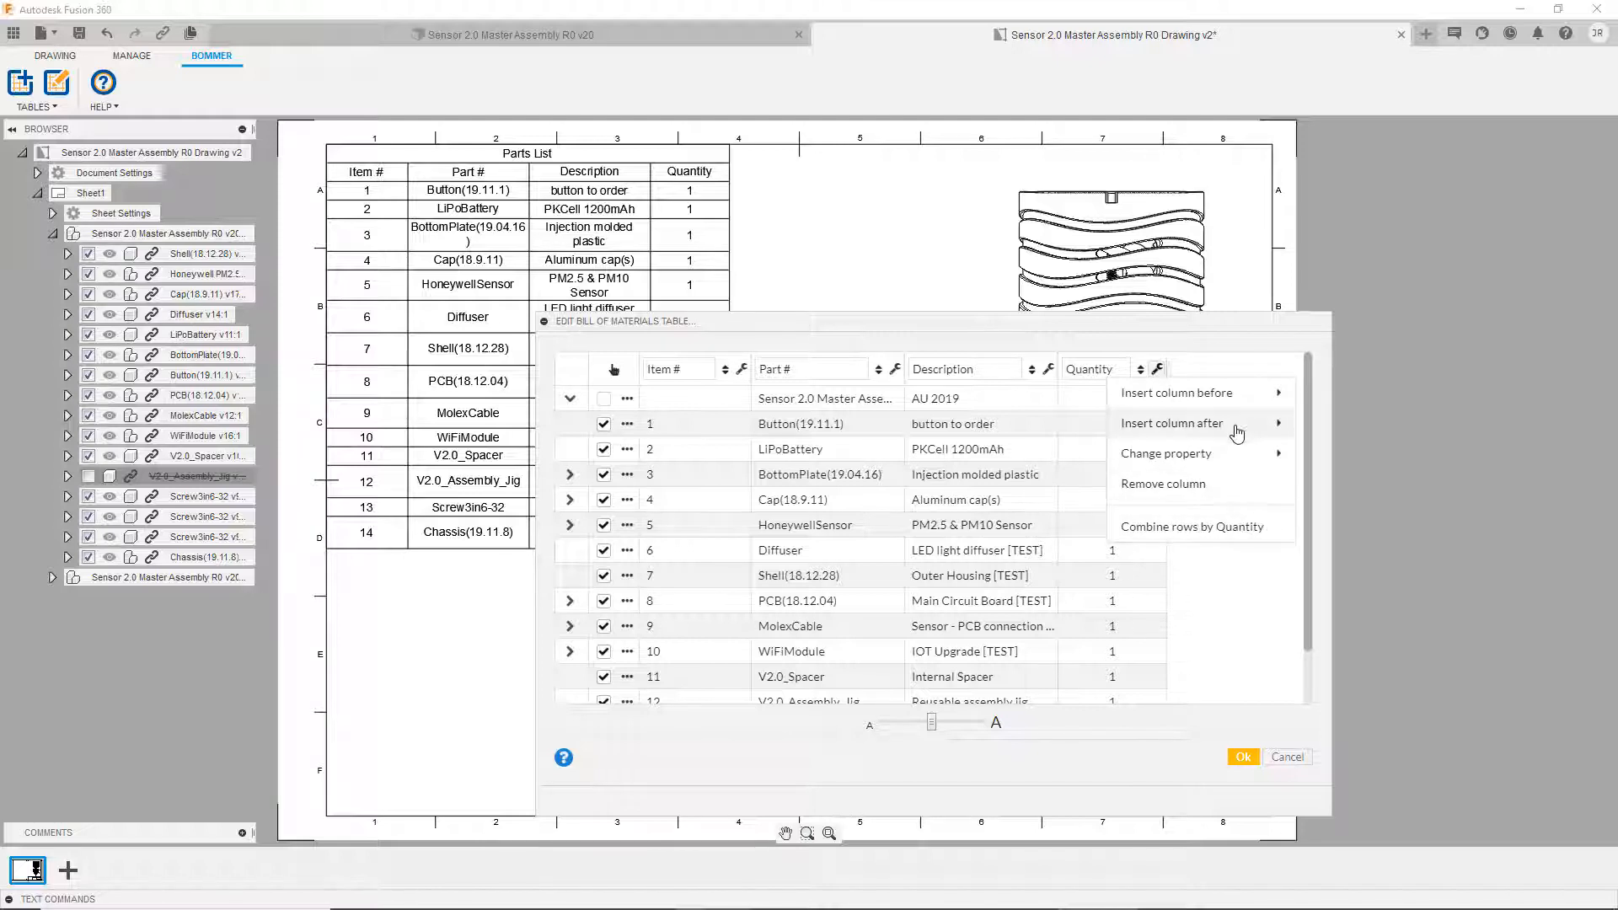
{"action": "mouse_move", "coordinate": [1236, 430]}
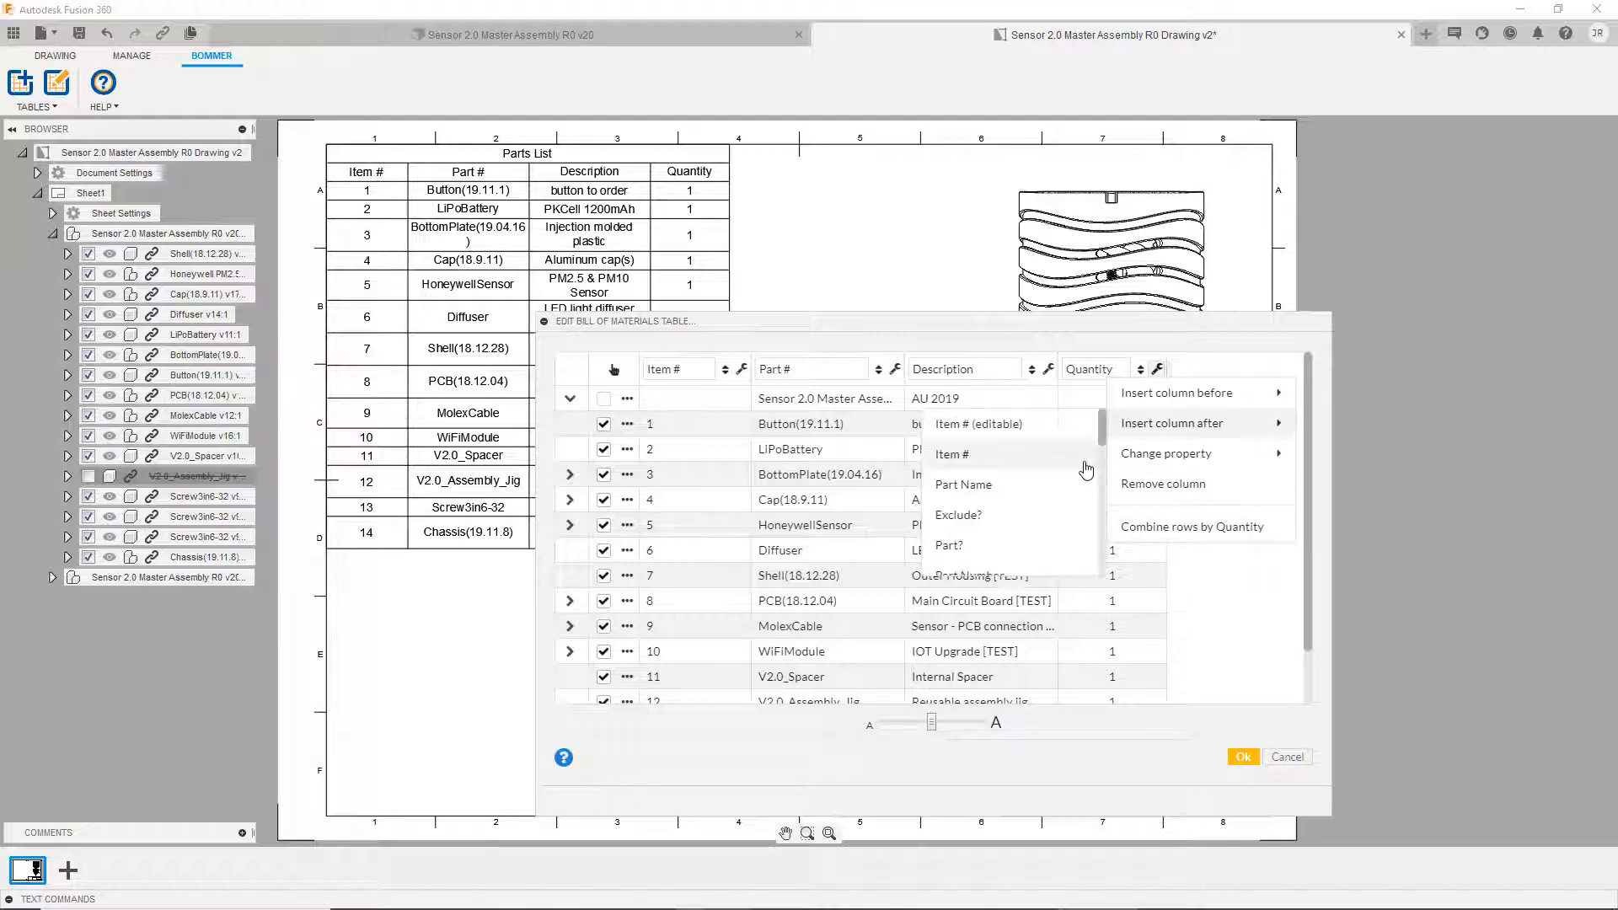
{"action": "scroll", "coordinate": [1083, 469], "scroll_direction": "down", "scroll_amount": 5}
{"action": "scroll", "coordinate": [1062, 469], "scroll_direction": "up", "scroll_amount": 1}
{"action": "scroll", "coordinate": [1054, 470], "scroll_direction": "down", "scroll_amount": 1}
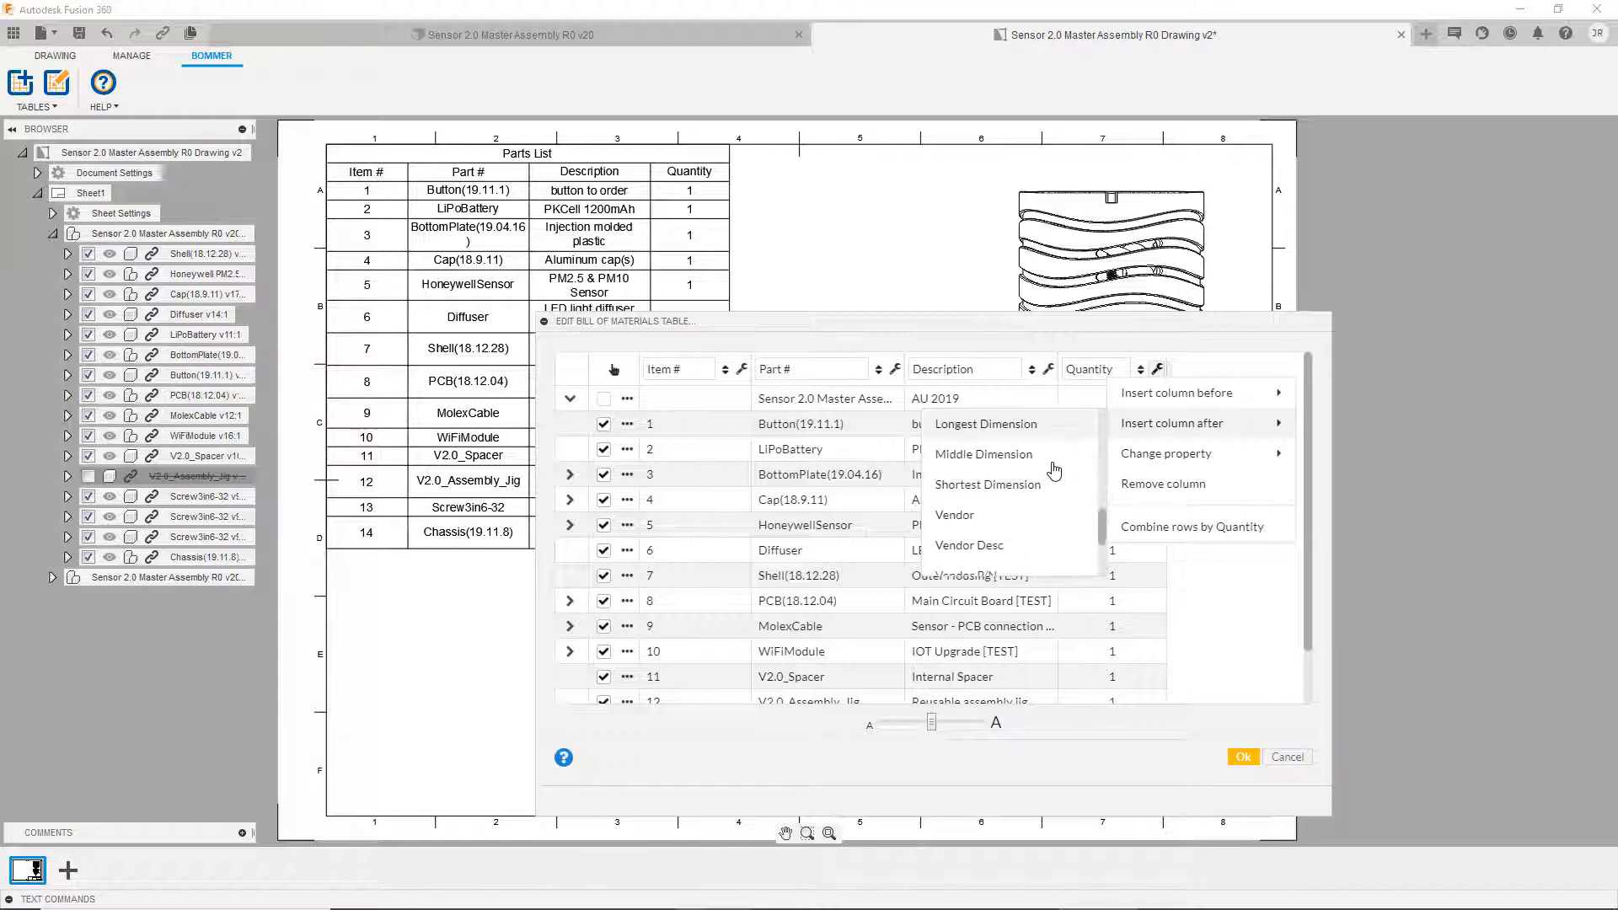
{"action": "scroll", "coordinate": [1041, 472], "scroll_direction": "down", "scroll_amount": 3}
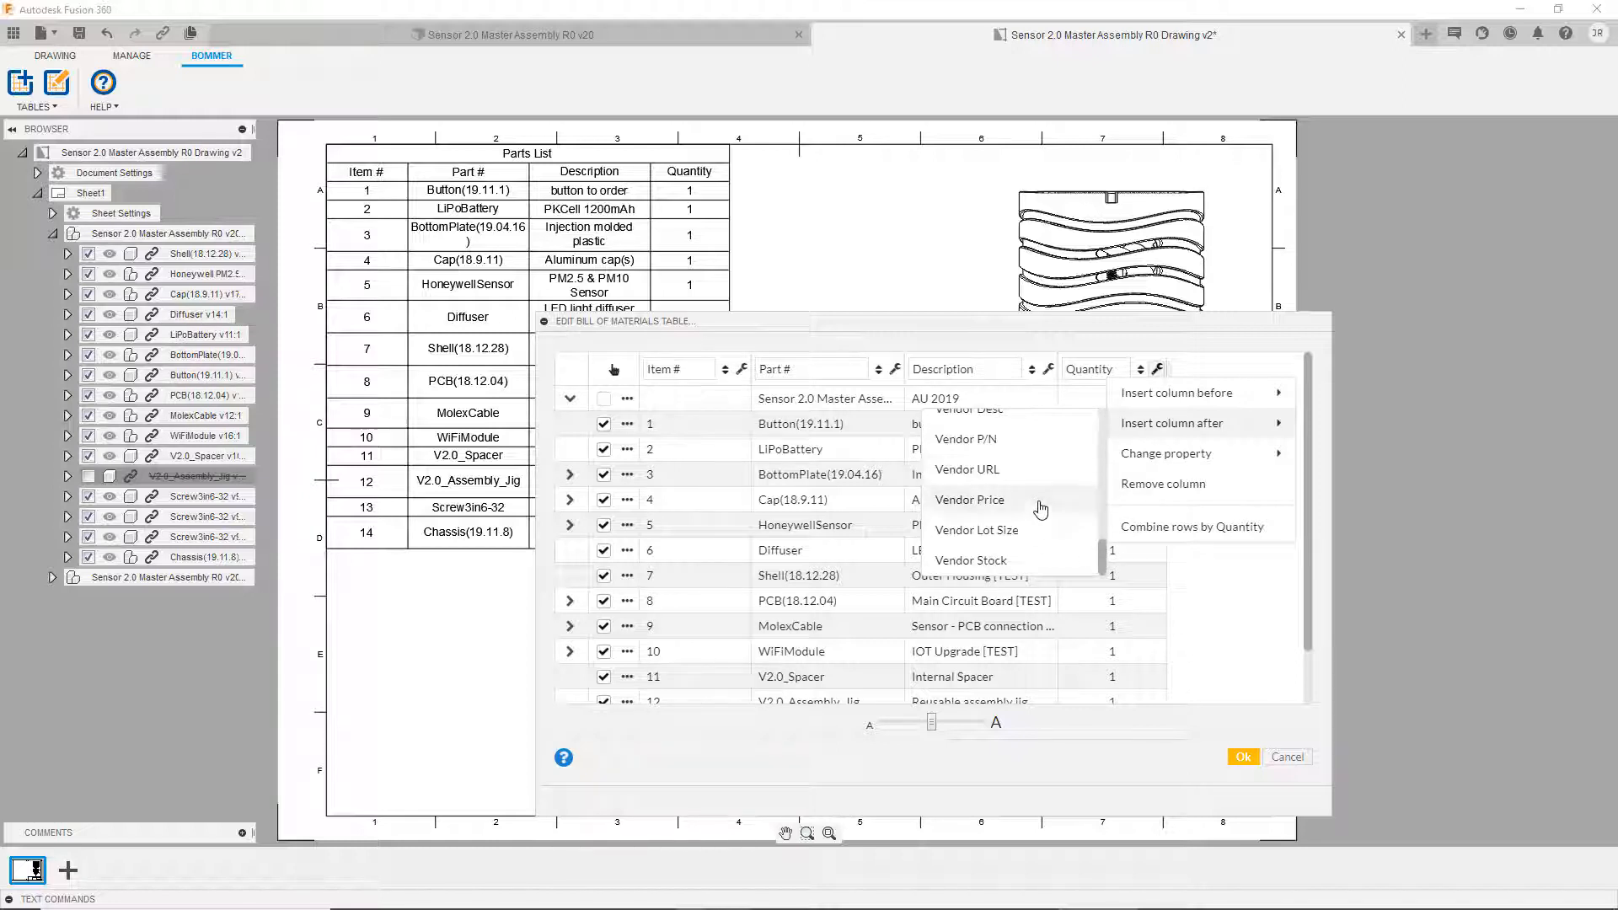
{"action": "left_click", "coordinate": [964, 507]}
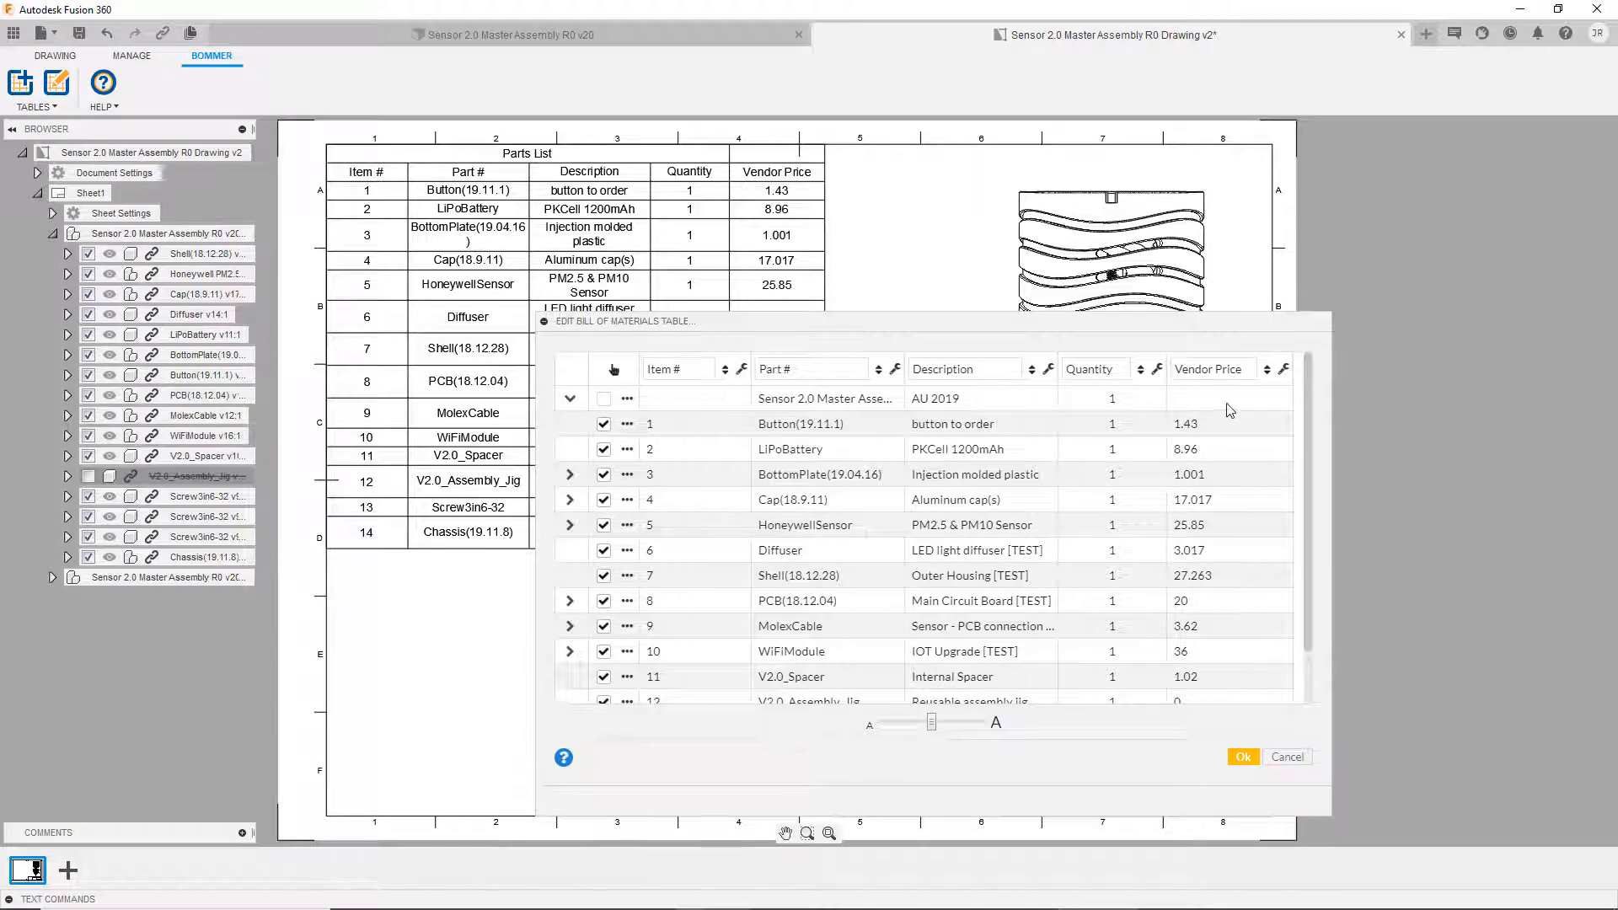
Sort the parts list by Vendor Price in ascending order, narrow the Item # column, and apply the table edits.
{"action": "left_click", "coordinate": [1268, 372]}
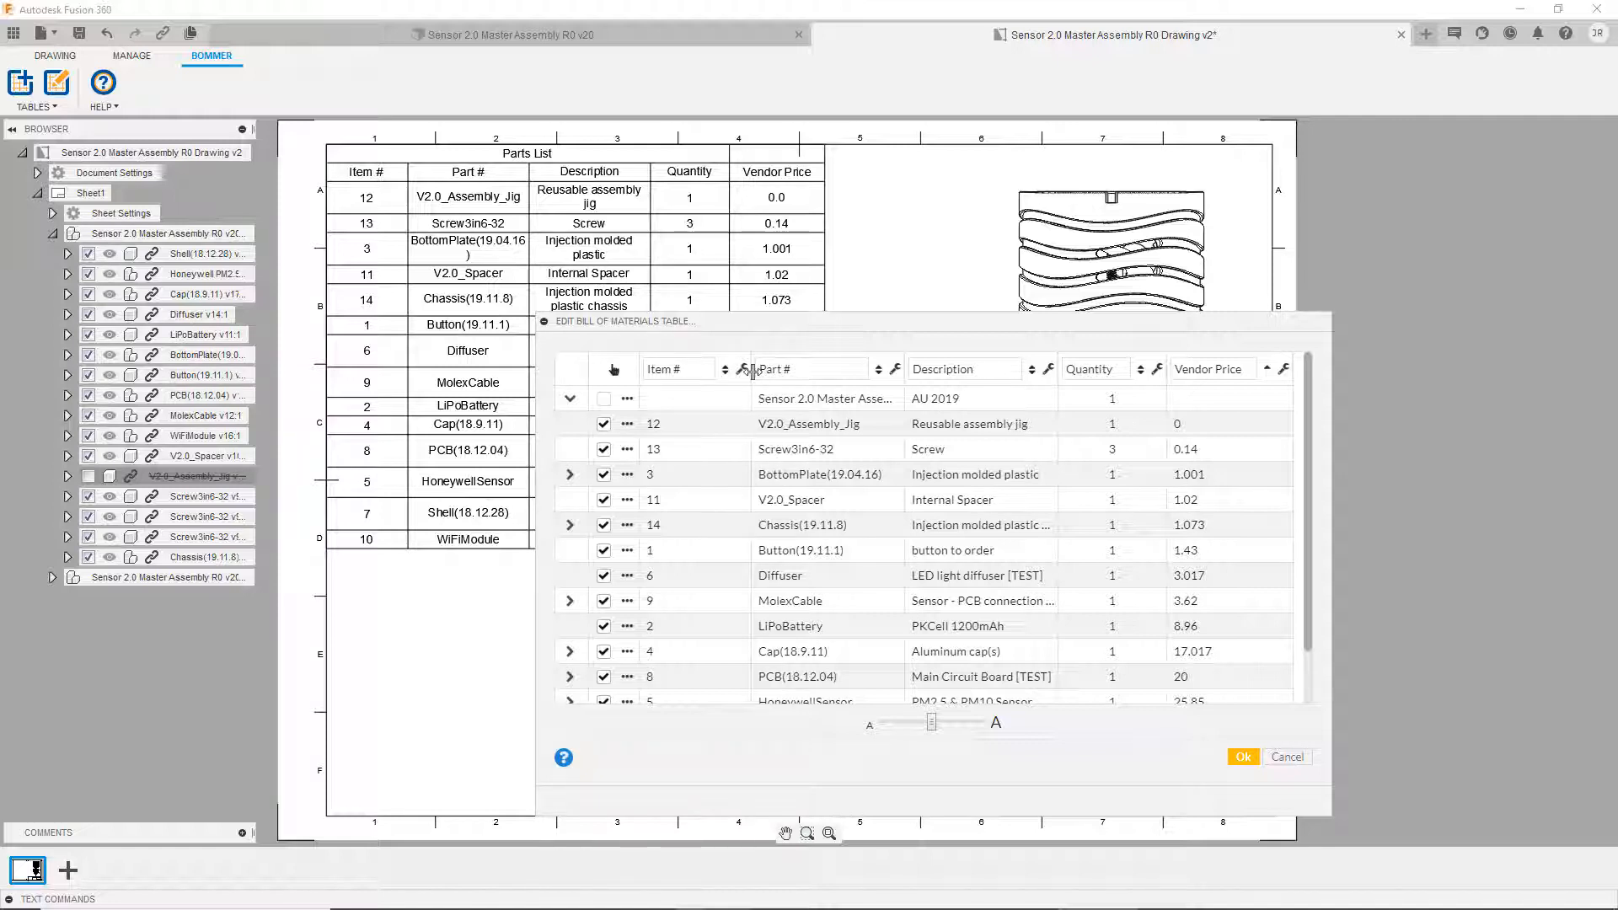
{"action": "left_click_drag", "start_coordinate": [752, 369], "coordinate": [725, 370]}
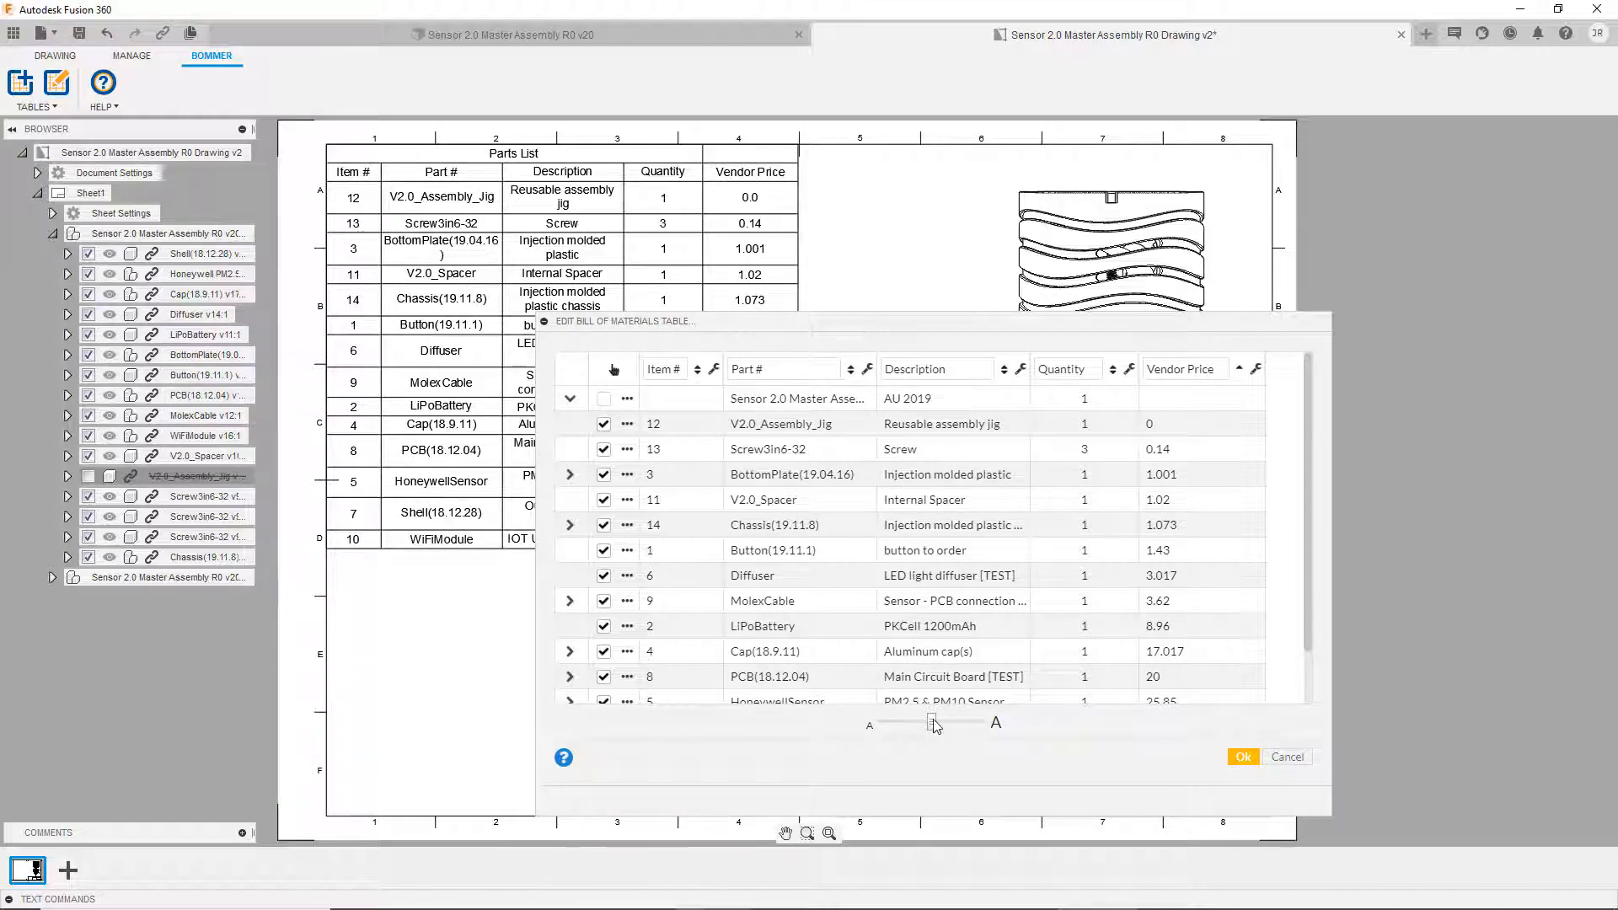
{"action": "mouse_move", "coordinate": [932, 723]}
{"action": "left_mouse_down"}
{"action": "mouse_move", "coordinate": [953, 722]}
{"action": "mouse_move", "coordinate": [913, 729]}
{"action": "mouse_move", "coordinate": [932, 722]}
{"action": "left_mouse_up"}
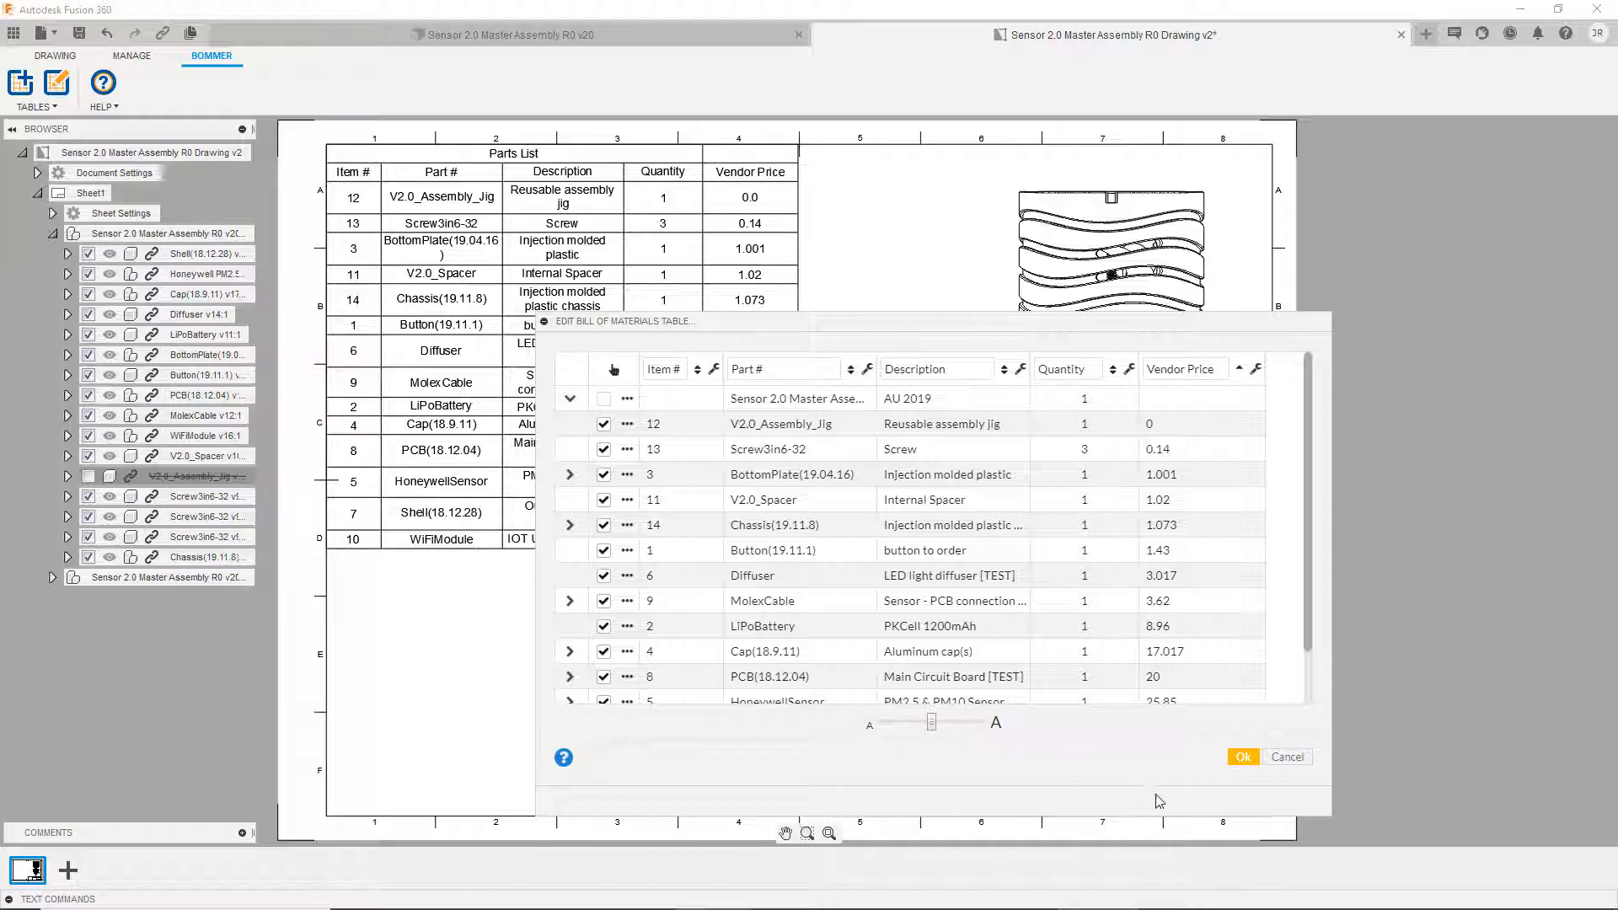
{"action": "left_click", "coordinate": [1240, 758]}
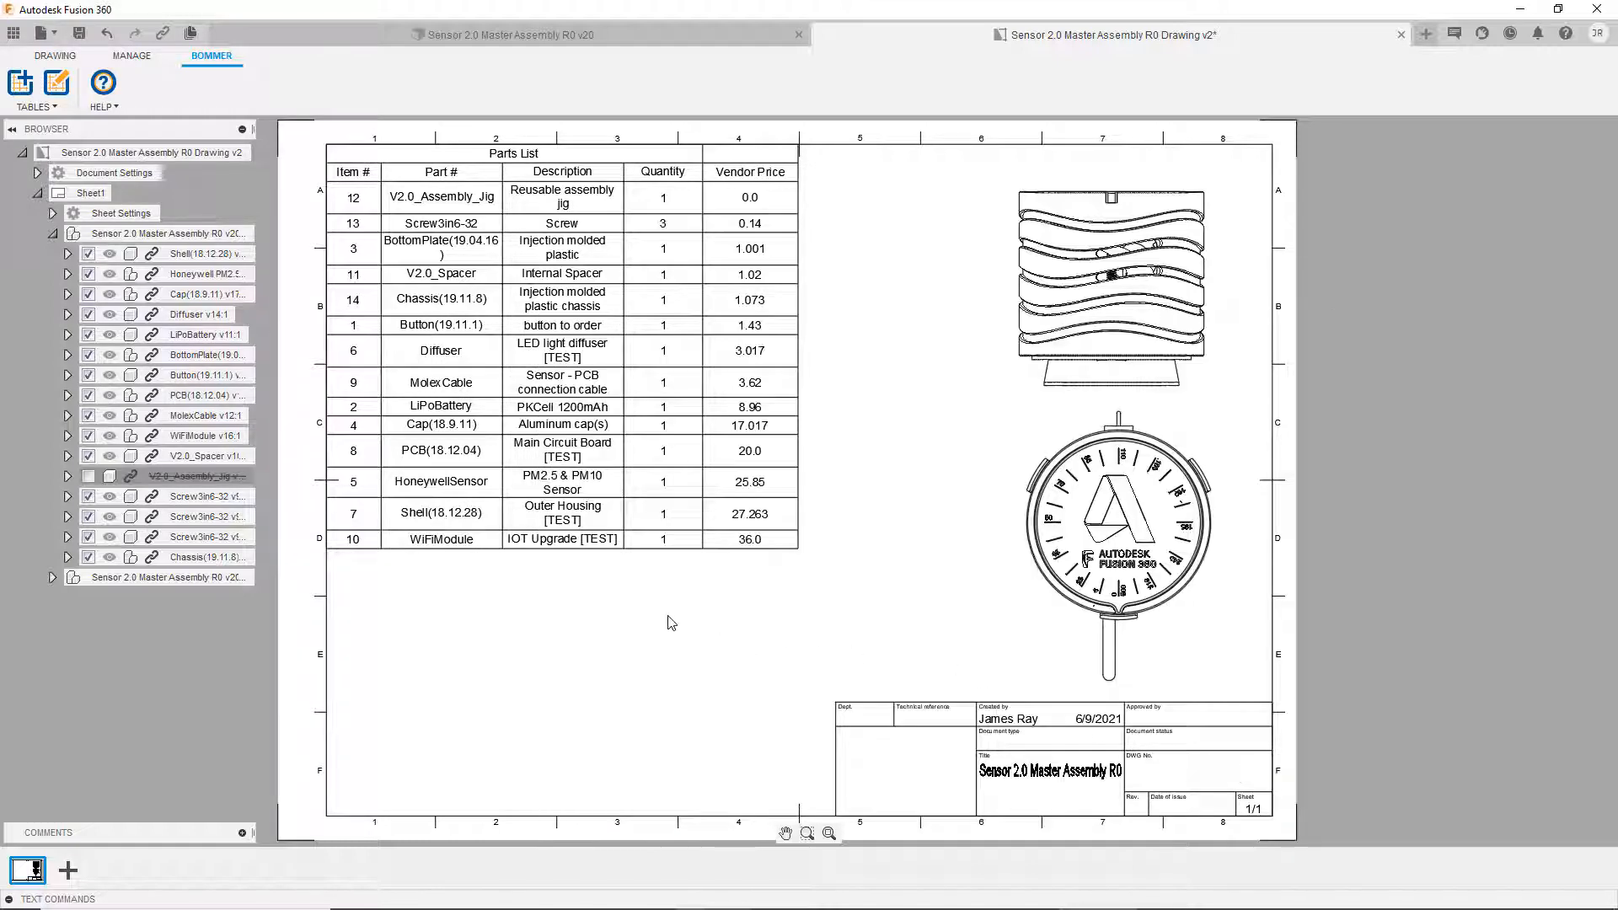
Narrow the Quantity column directly in the parts list on the drawing sheet.
{"action": "left_click", "coordinate": [696, 189]}
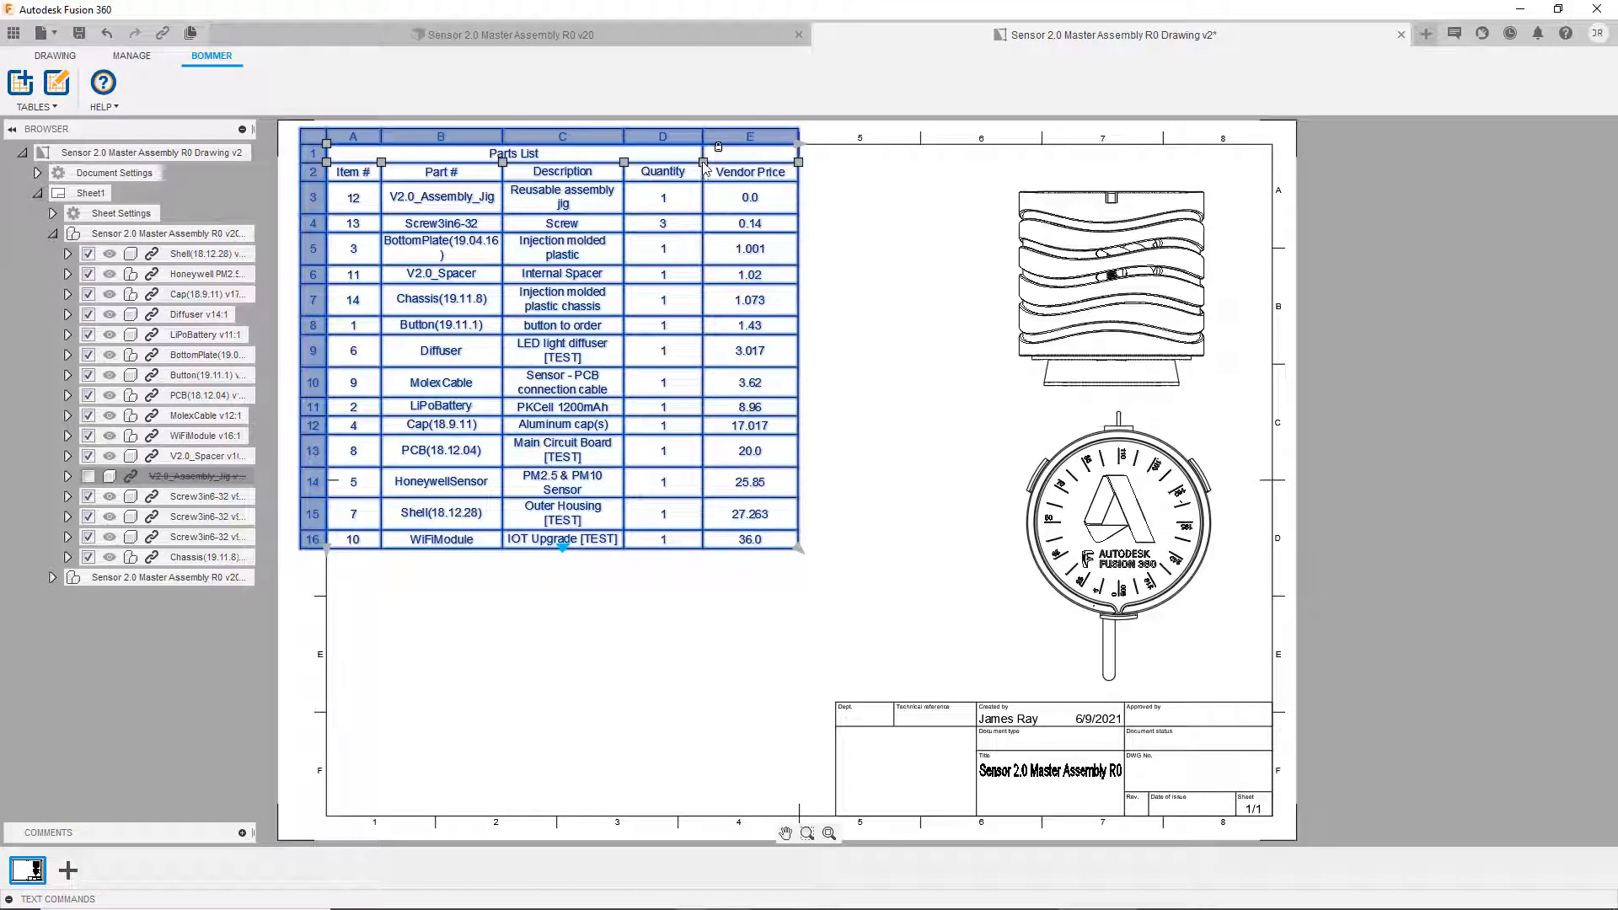
{"action": "left_click_drag", "start_coordinate": [703, 162], "coordinate": [688, 162]}
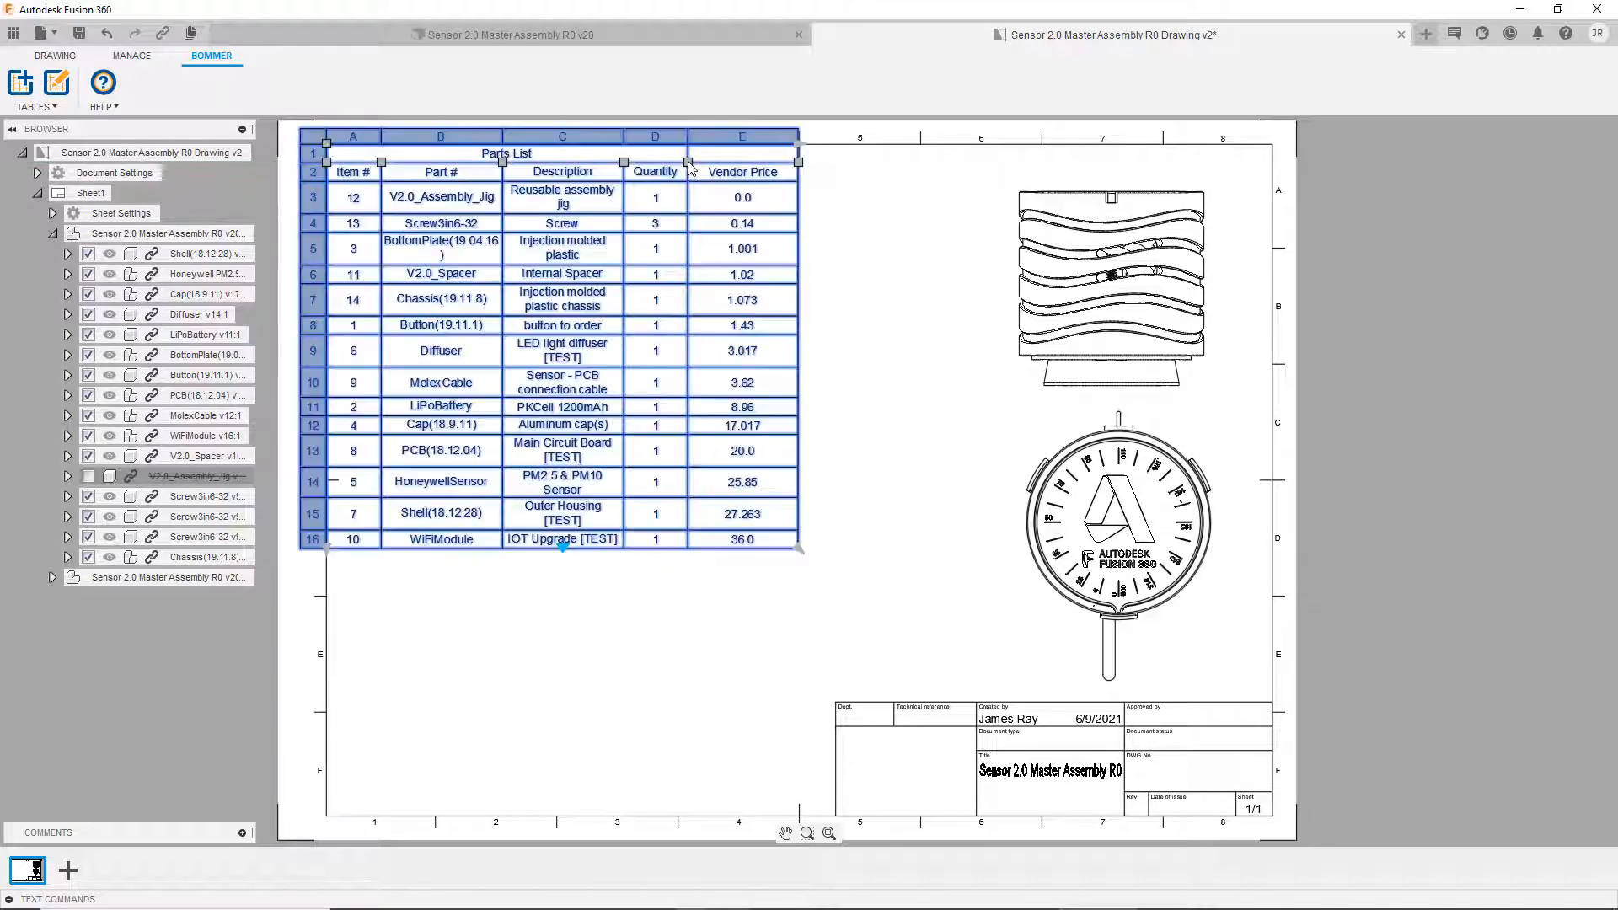
{"action": "left_click", "coordinate": [696, 658]}
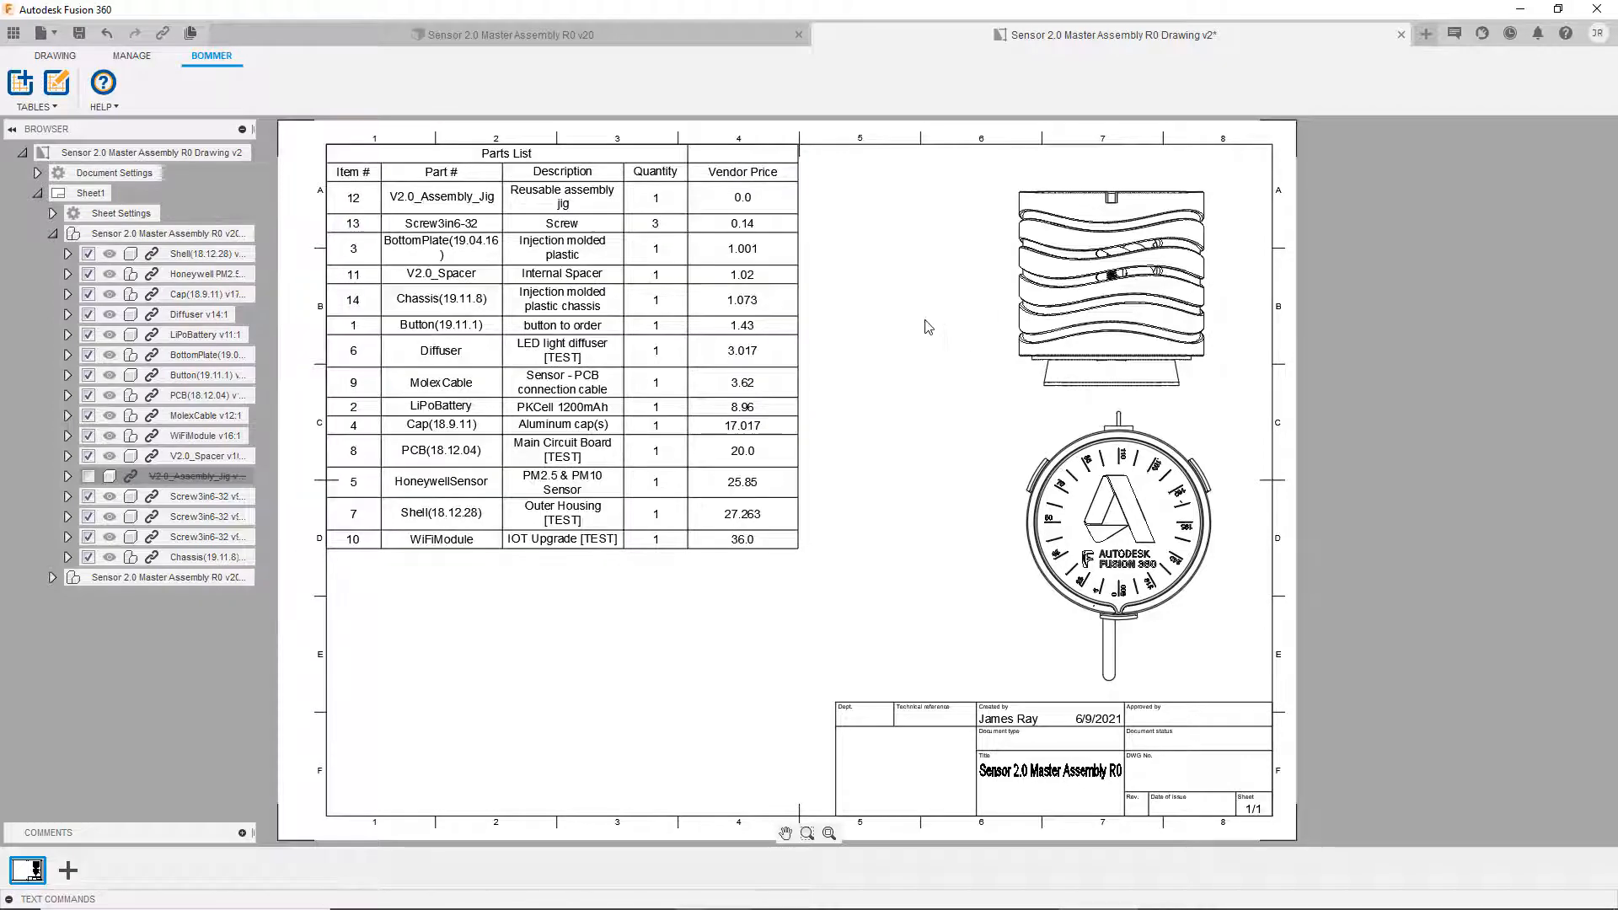
In the master assembly design's Bommer bill of materials, shorten the Diffuser description to "LED light diffuser".
{"action": "left_click", "coordinate": [697, 35]}
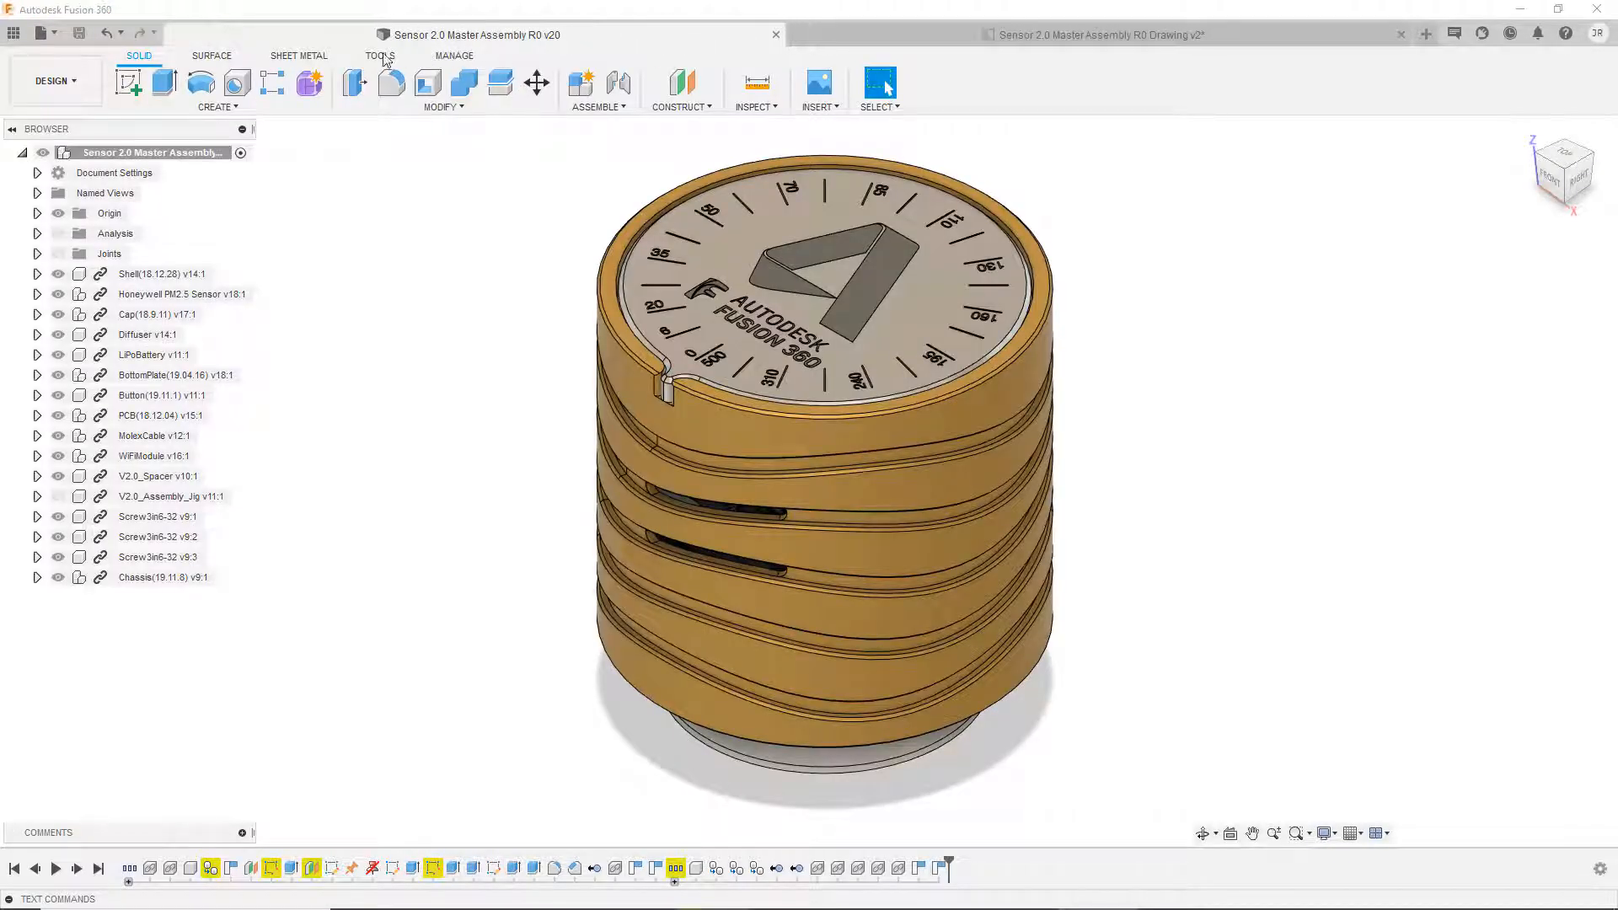
{"action": "left_click", "coordinate": [382, 57]}
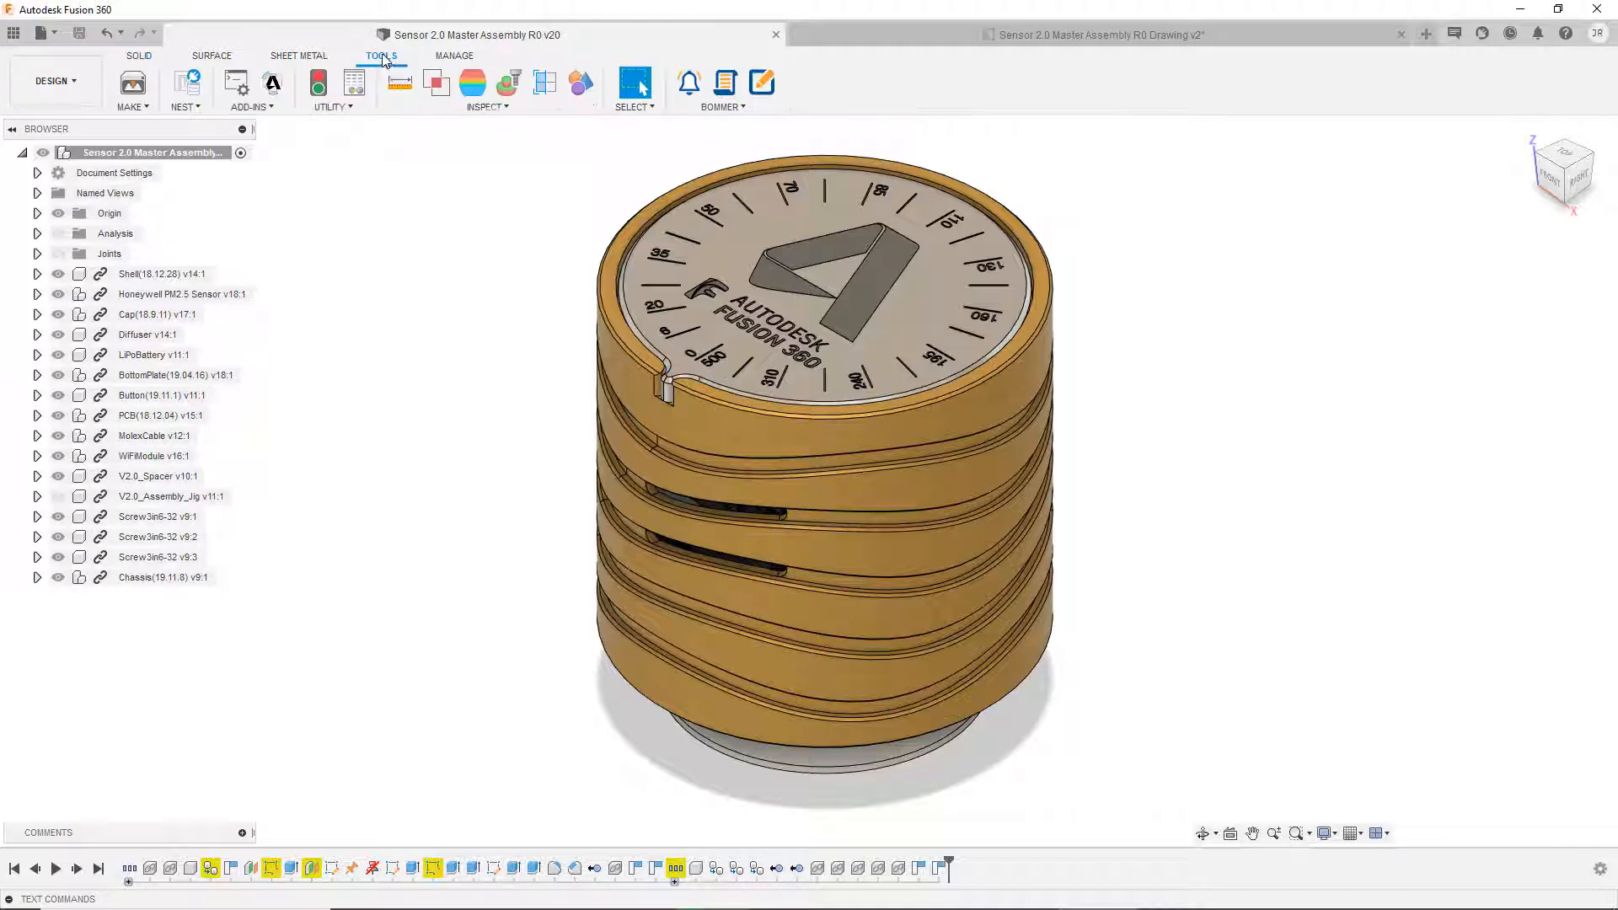
{"action": "left_click", "coordinate": [737, 78]}
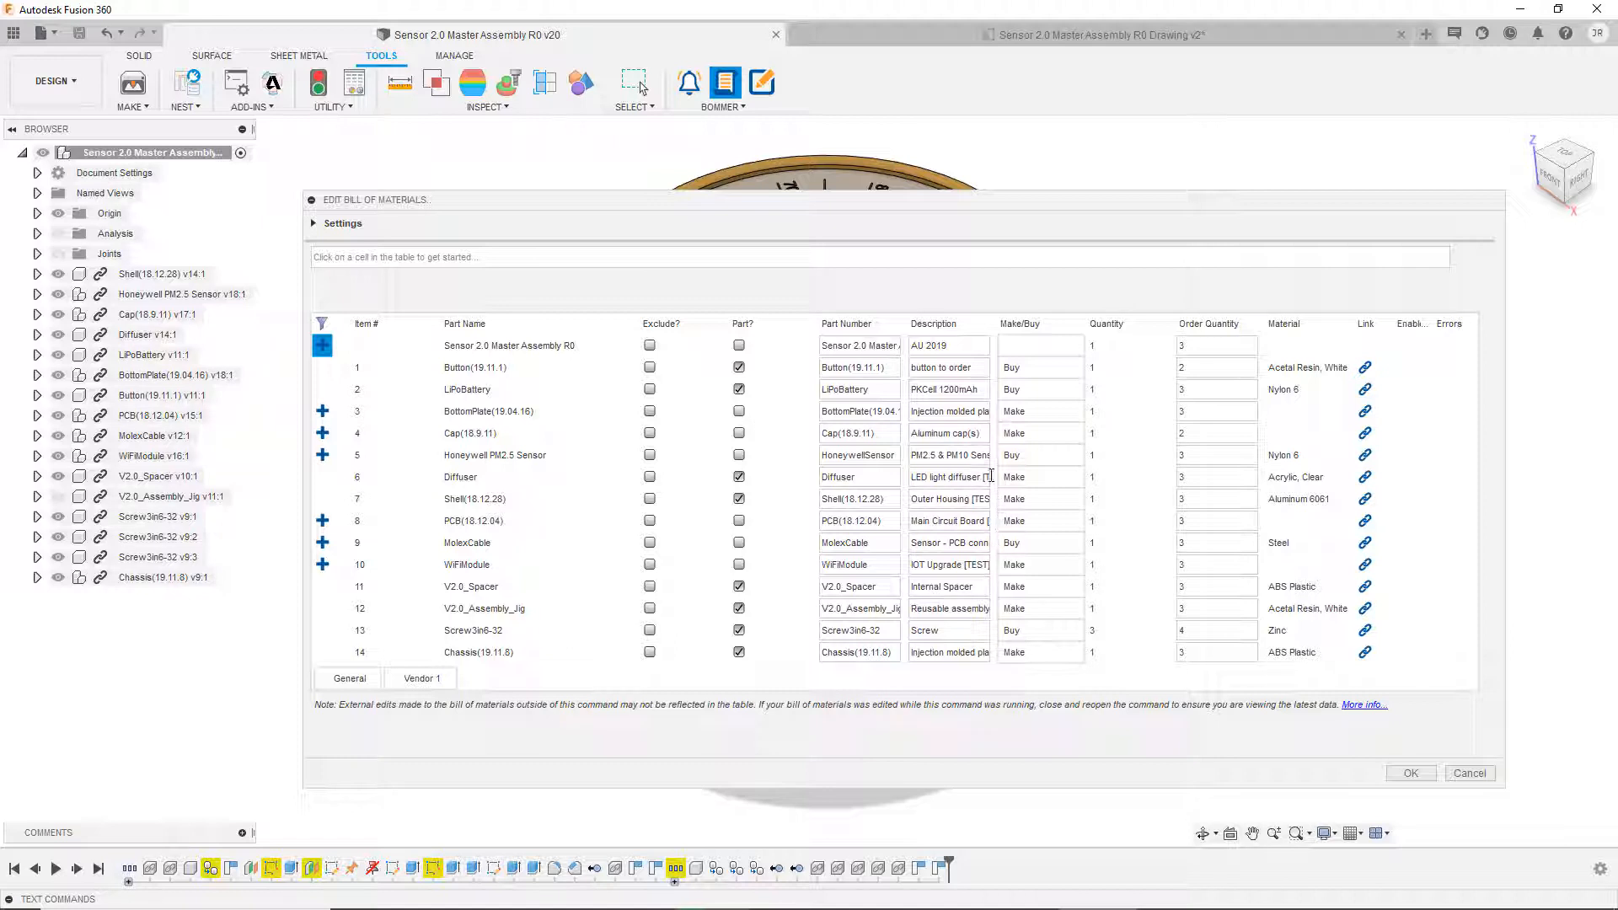
{"action": "double_click", "coordinate": [991, 475]}
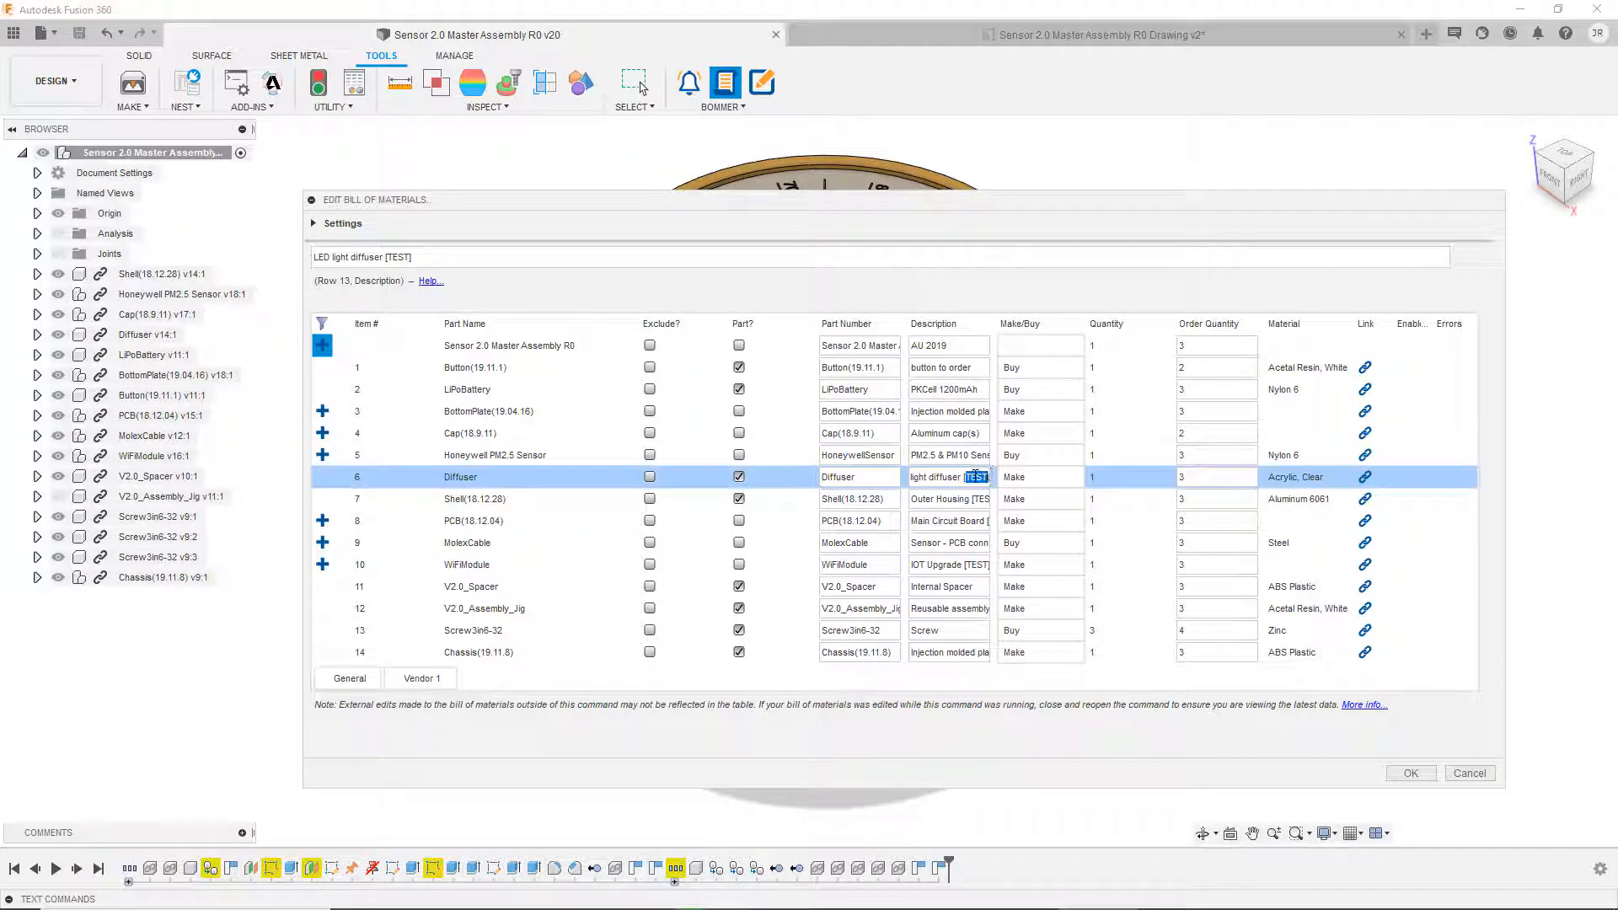
{"action": "key", "text": "BackSpace"}
{"action": "key", "text": "BackSpace"}
Remove "[TEST]" from the Shell(18.12.28) description, leaving "Outer Housing".
{"action": "left_click", "coordinate": [978, 500]}
{"action": "key", "text": "End"}
{"action": "key", "text": "BackSpace"}
{"action": "key", "text": "BackSpace"}
{"action": "key", "text": "BackSpace"}
{"action": "key", "text": "BackSpace"}
{"action": "key", "text": "BackSpace"}
{"action": "key", "text": "BackSpace"}
Remove "[TEST]" from the PCB(18.12.04) description, leaving "Main Circuit Board".
{"action": "left_click", "coordinate": [979, 521]}
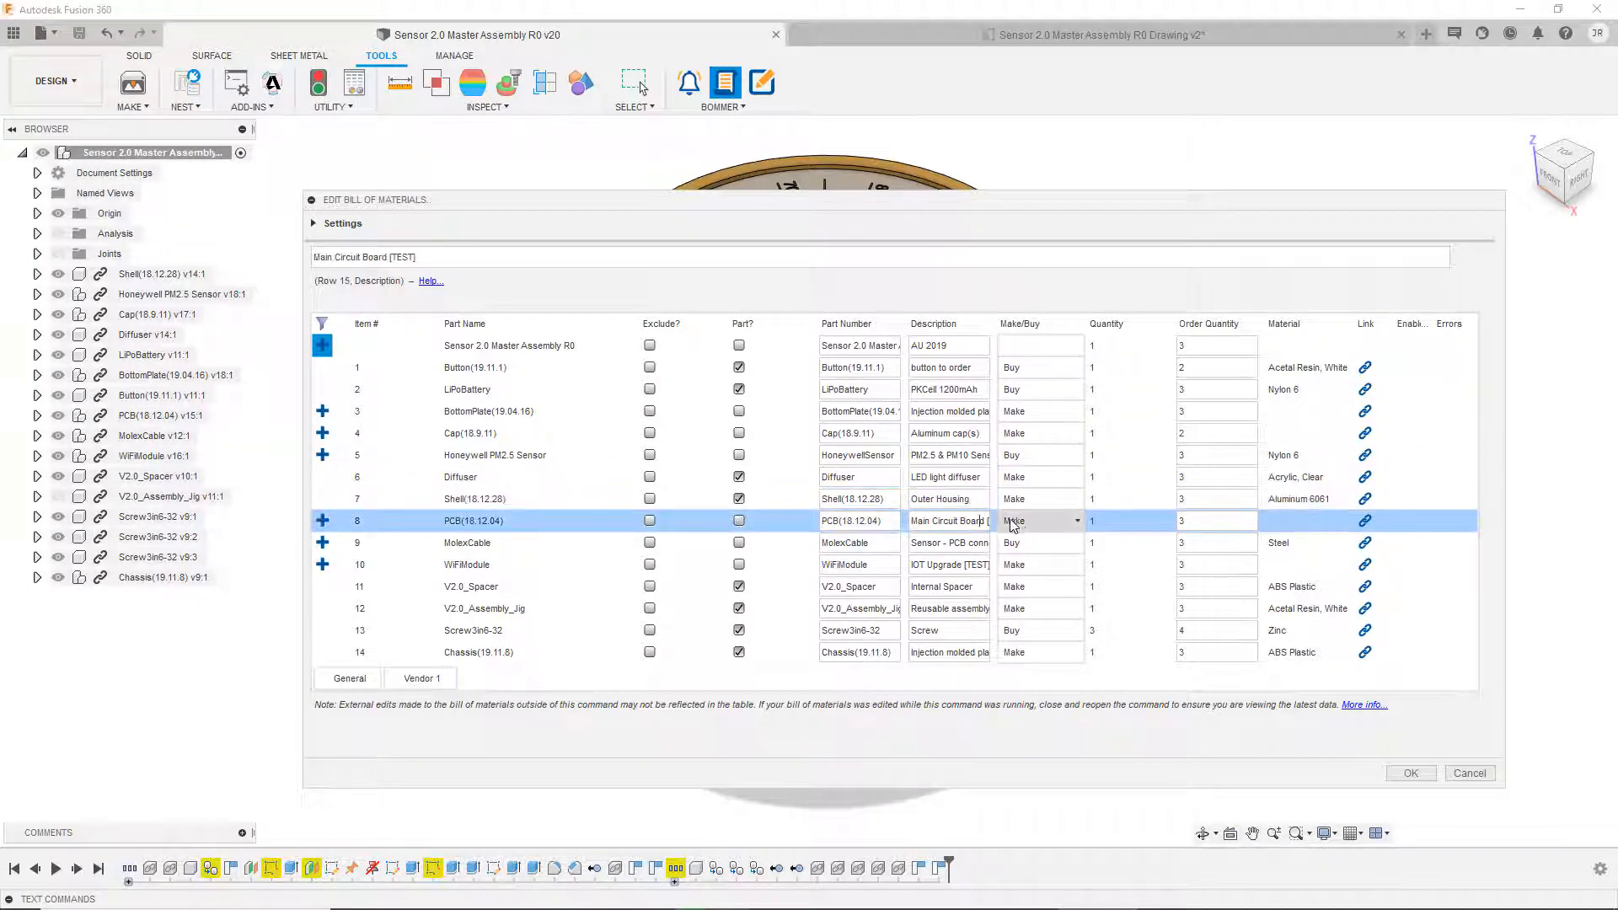
{"action": "key", "text": "End"}
{"action": "key", "text": "BackSpace"}
{"action": "key", "text": "BackSpace"}
{"action": "key", "text": "BackSpace"}
{"action": "key", "text": "BackSpace"}
{"action": "key", "text": "BackSpace"}
{"action": "key", "text": "BackSpace"}
{"action": "key", "text": "BackSpace"}
Shorten the WiFiModule description to "IOT Upgrade" and apply the bill of materials edits.
{"action": "left_click", "coordinate": [982, 564]}
{"action": "key", "text": "End"}
{"action": "key", "text": "BackSpace"}
{"action": "key", "text": "BackSpace"}
{"action": "key", "text": "BackSpace"}
{"action": "key", "text": "BackSpace"}
{"action": "key", "text": "BackSpace"}
{"action": "key", "text": "BackSpace"}
{"action": "key", "text": "BackSpace"}
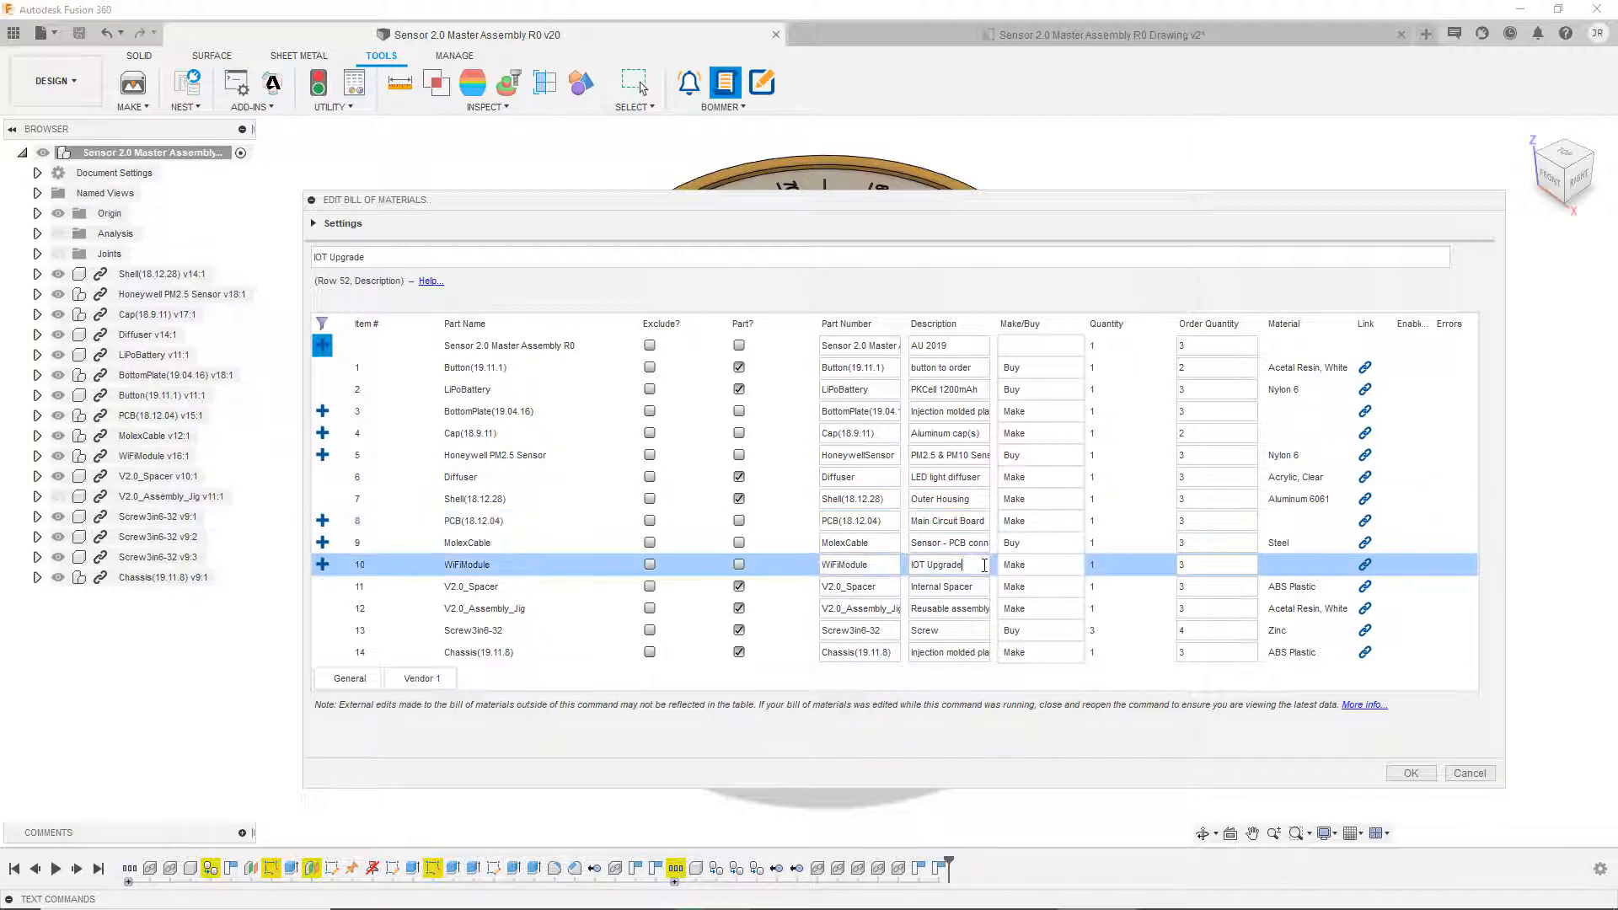
{"action": "left_click", "coordinate": [1412, 773]}
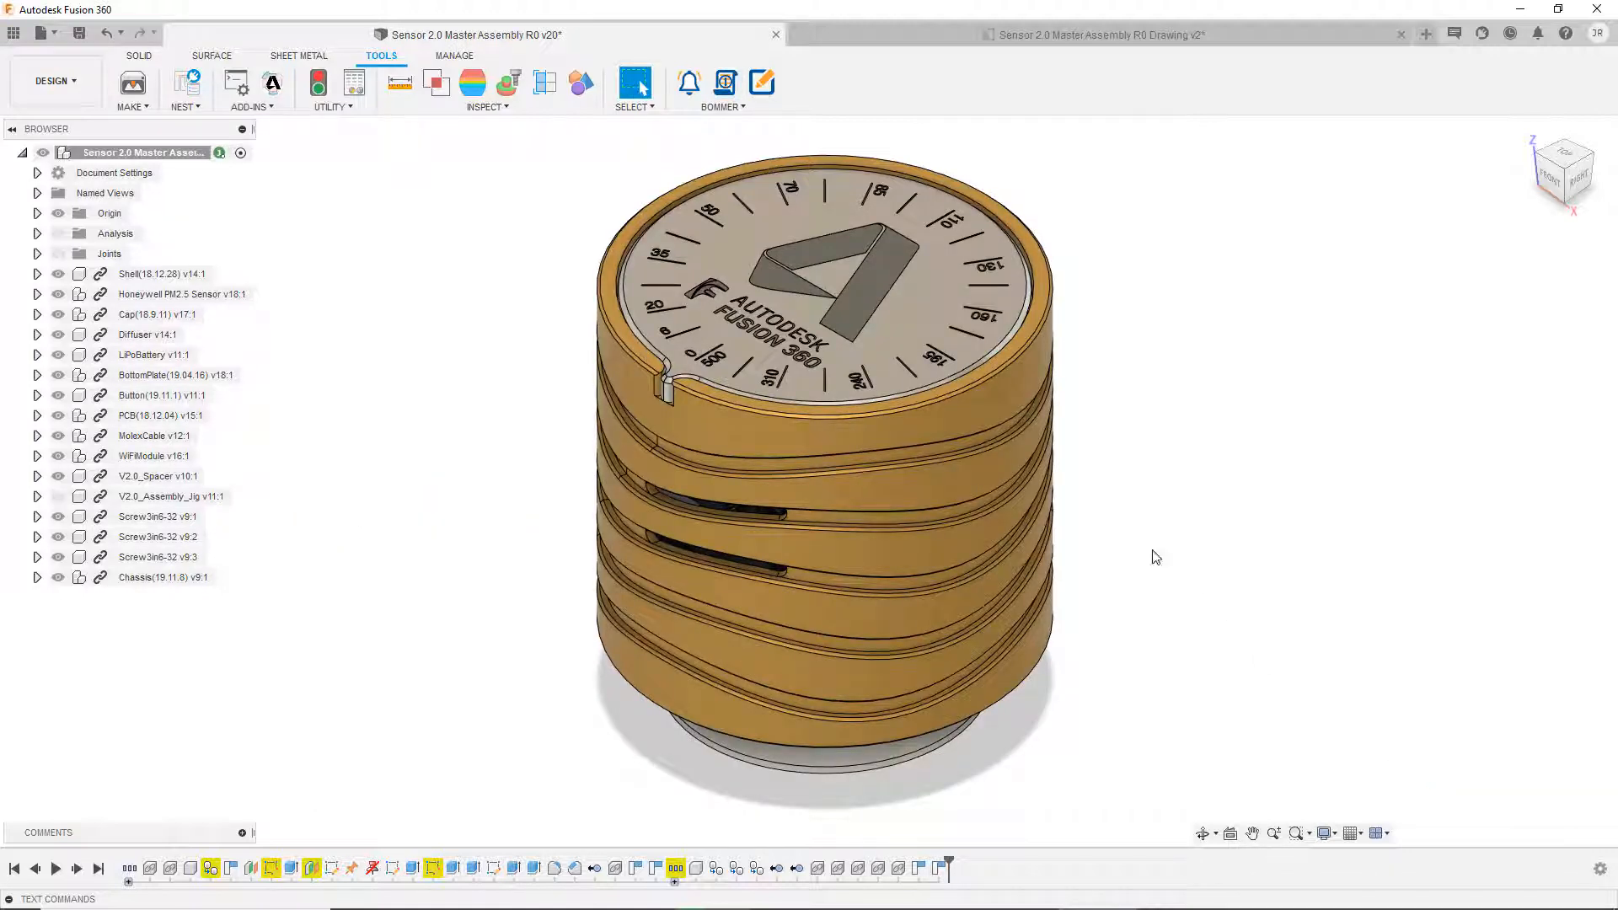
Push the Bommer edits to all listed linked designs, namely Diffuser, Shell(18.12.28), PCB(18.12.04) and WiFiModule, and dismiss the notification.
{"action": "left_click", "coordinate": [734, 107]}
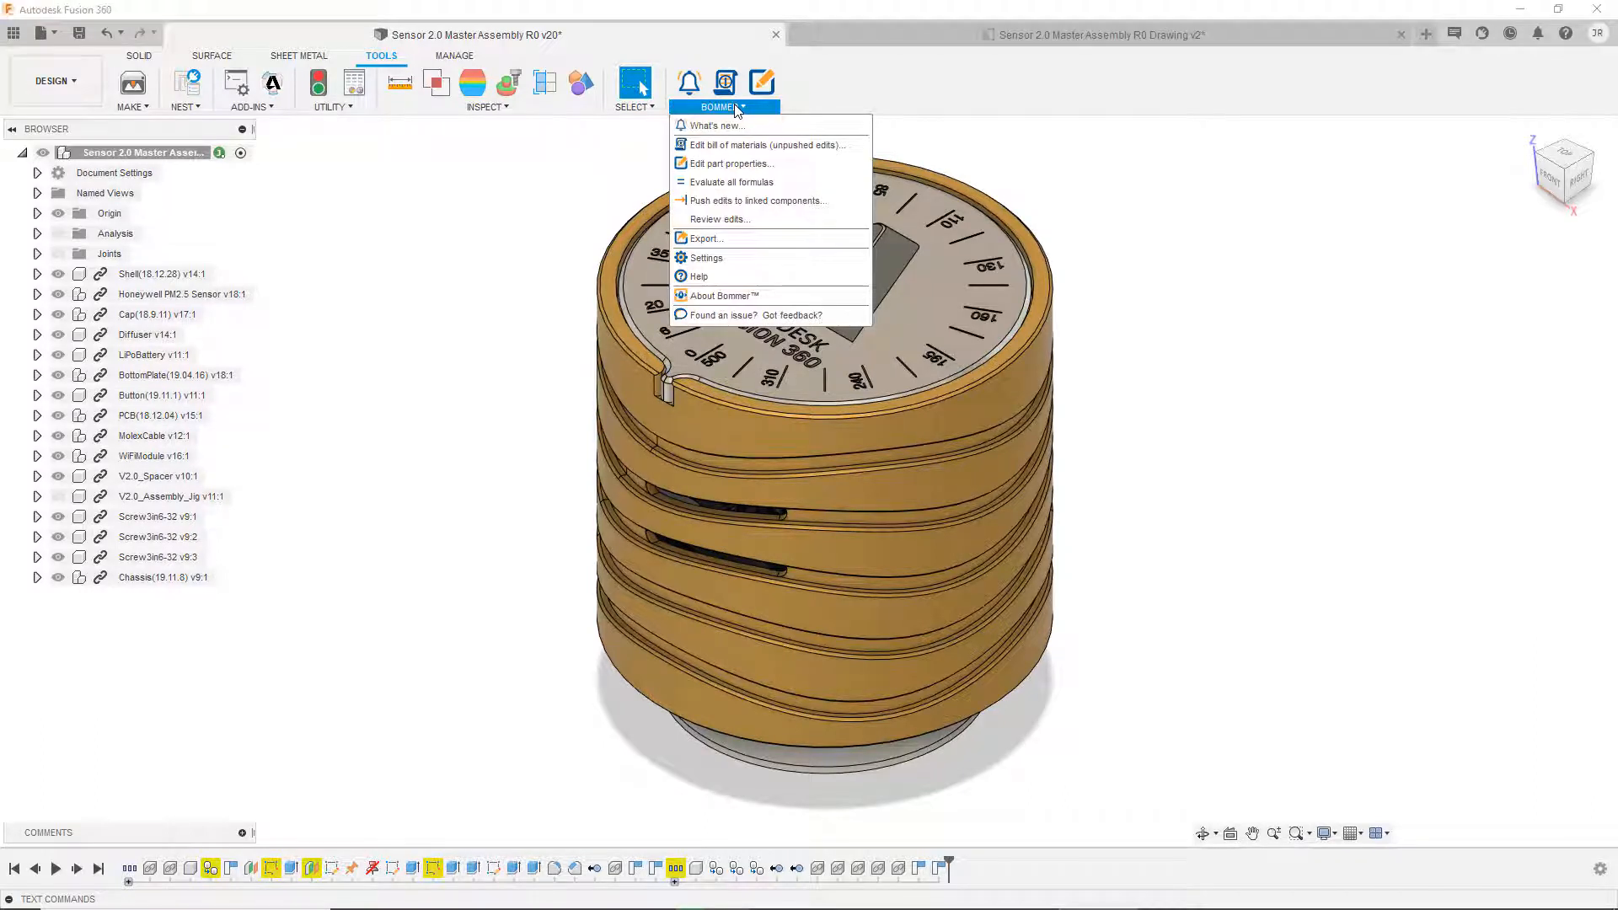
{"action": "left_click", "coordinate": [754, 202]}
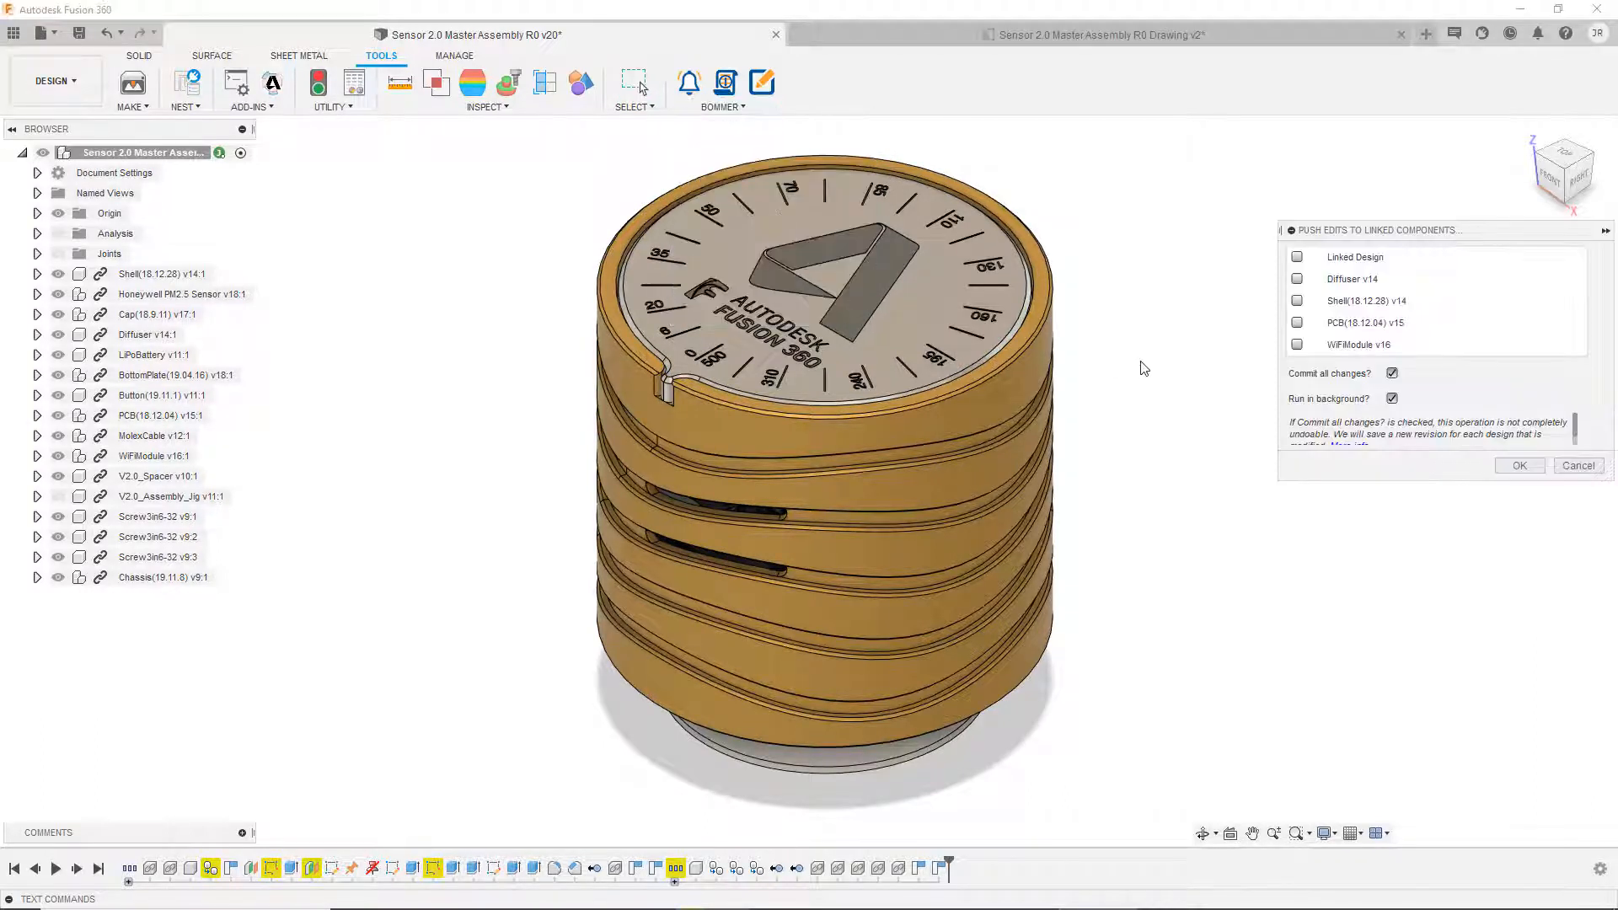
{"action": "left_click", "coordinate": [1297, 257]}
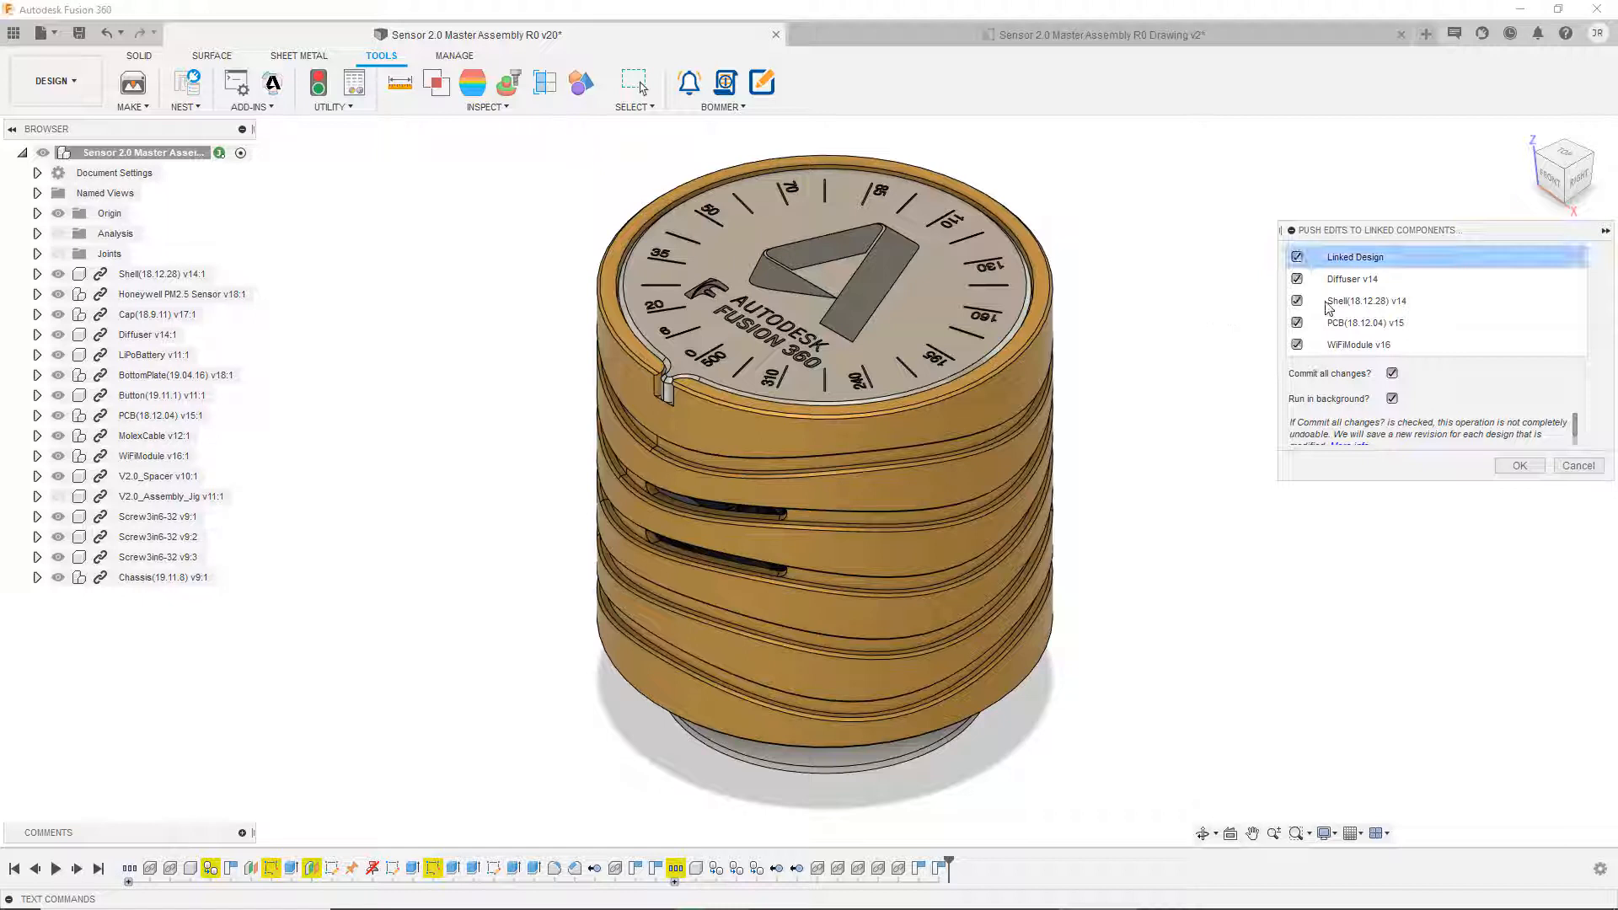
{"action": "left_click", "coordinate": [1519, 467]}
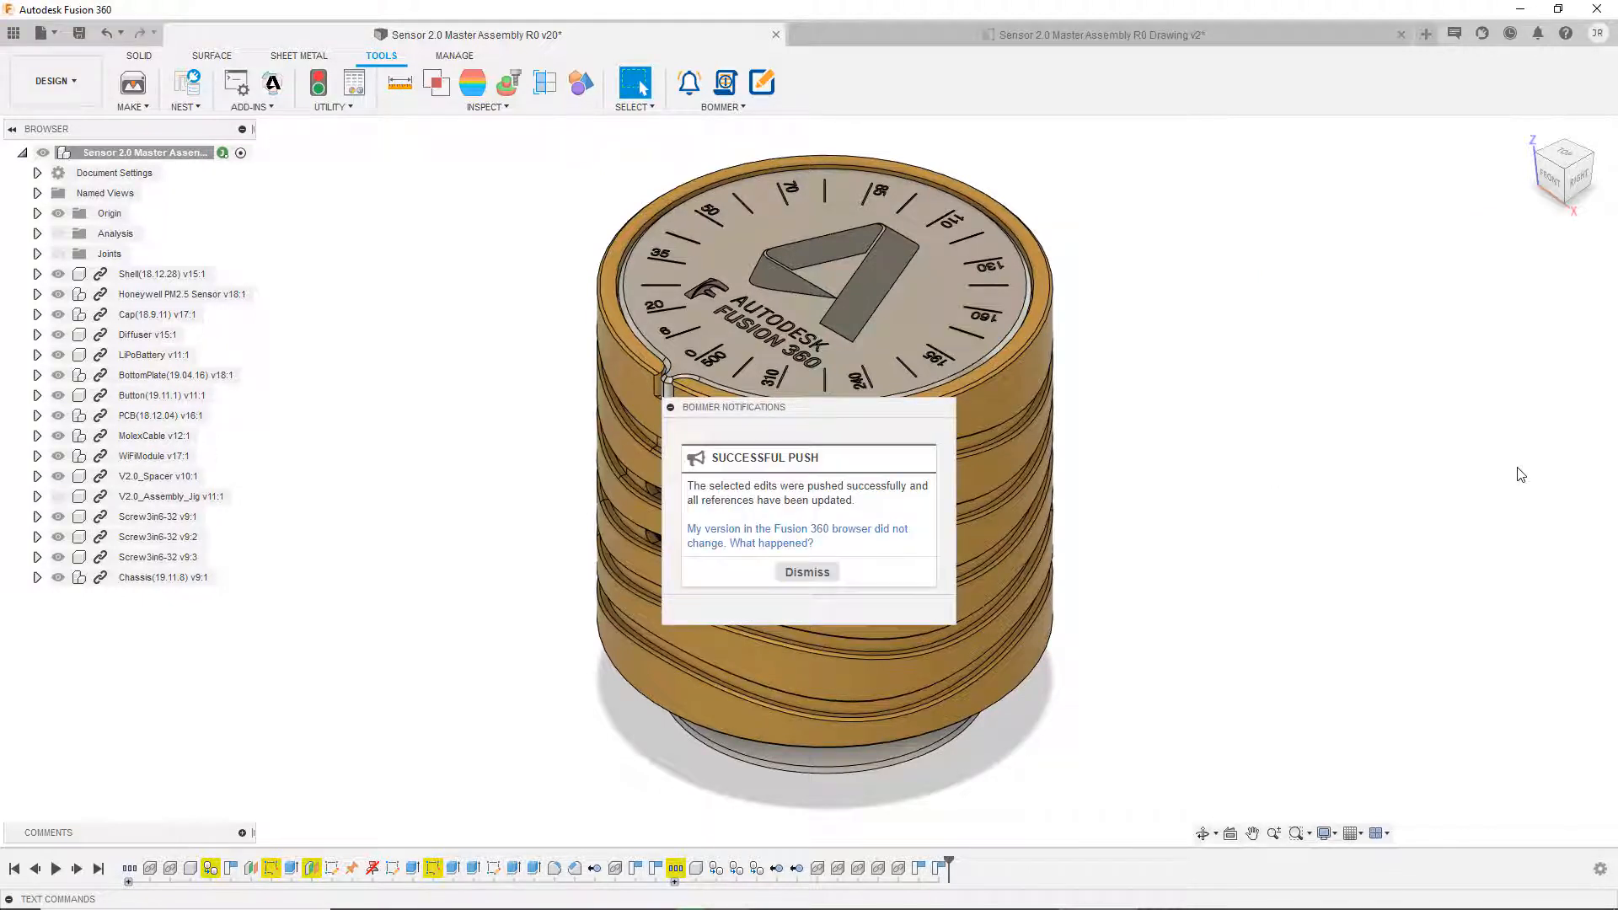
{"action": "left_click", "coordinate": [806, 572]}
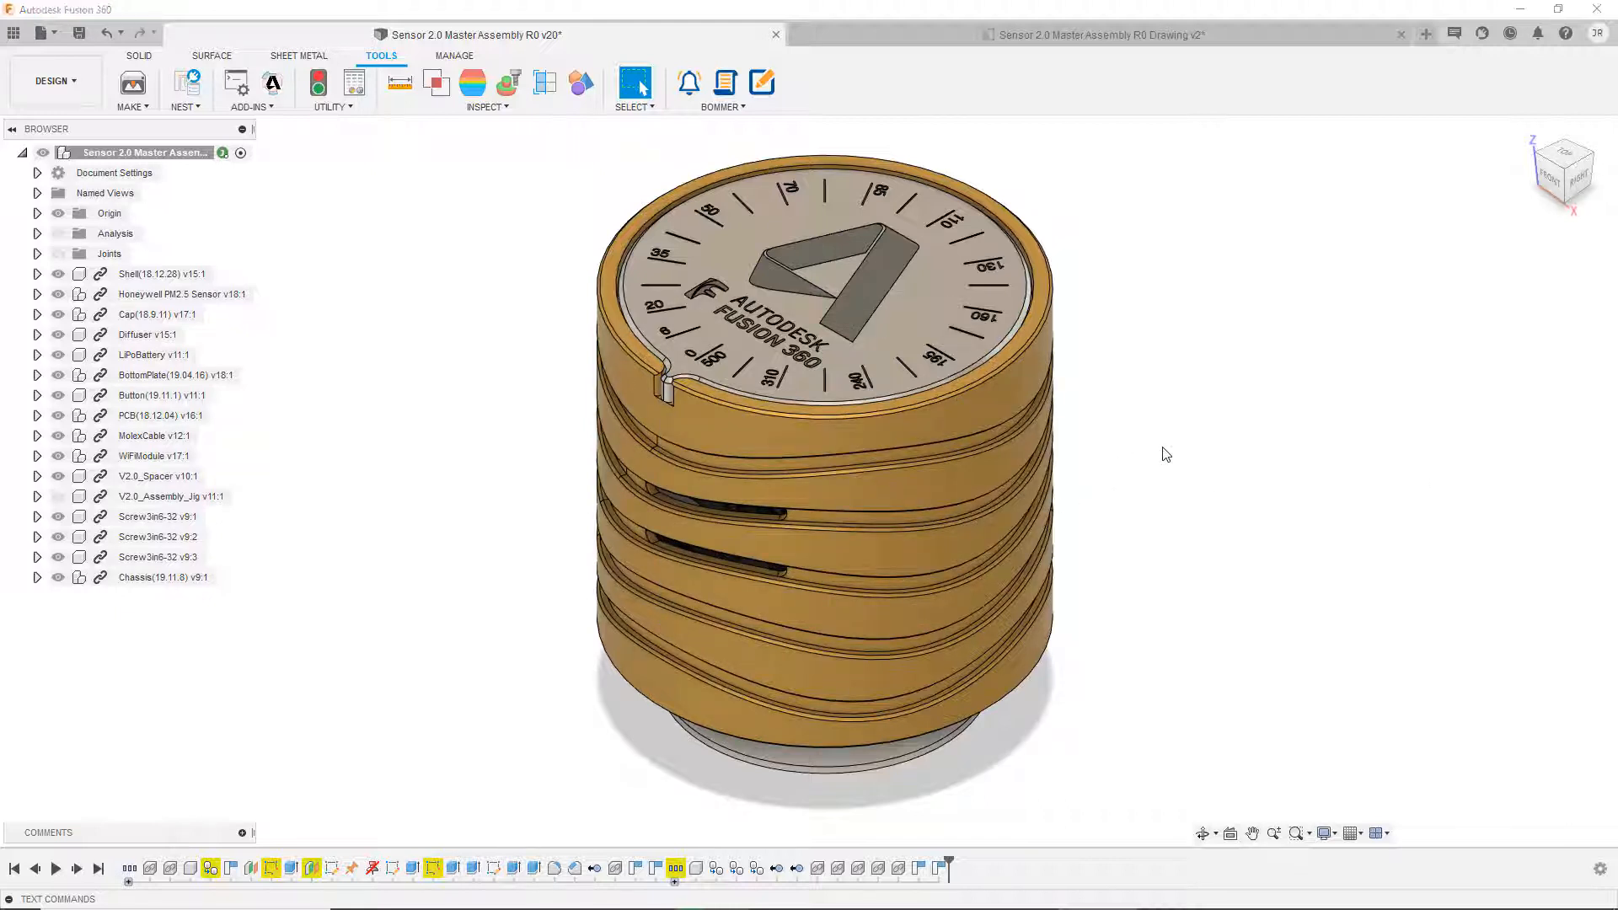
Save the master assembly as a new version with the description "User Saved" and switch to the Sensor 2.0 Master Assembly R0 Drawing.
{"action": "key", "text": "ctrl+s"}
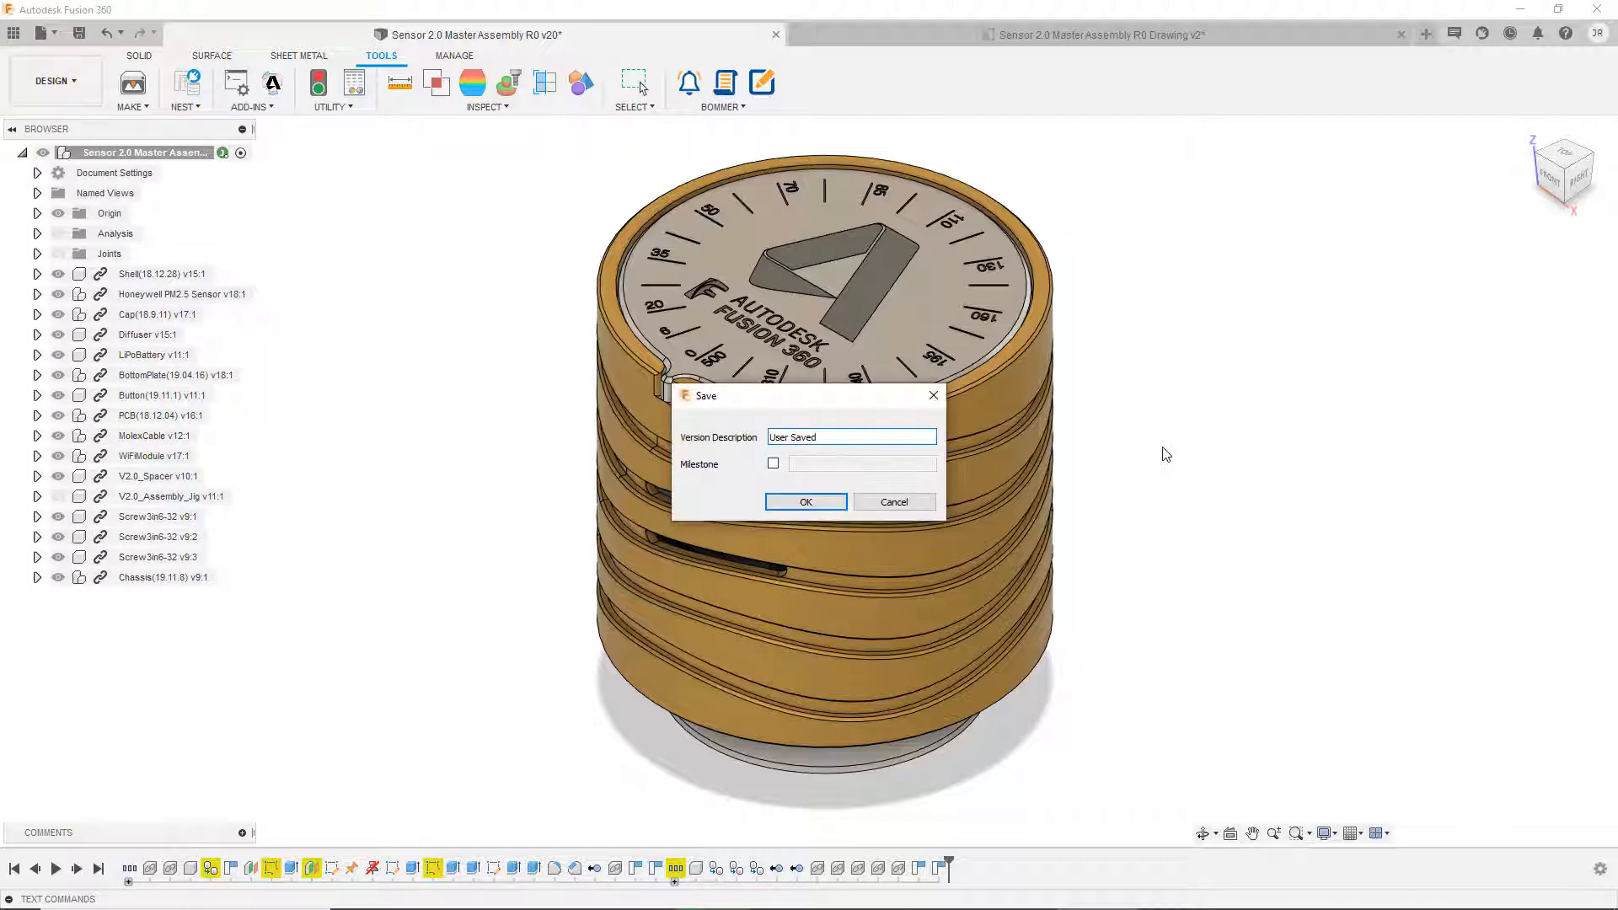
{"action": "left_click", "coordinate": [829, 502]}
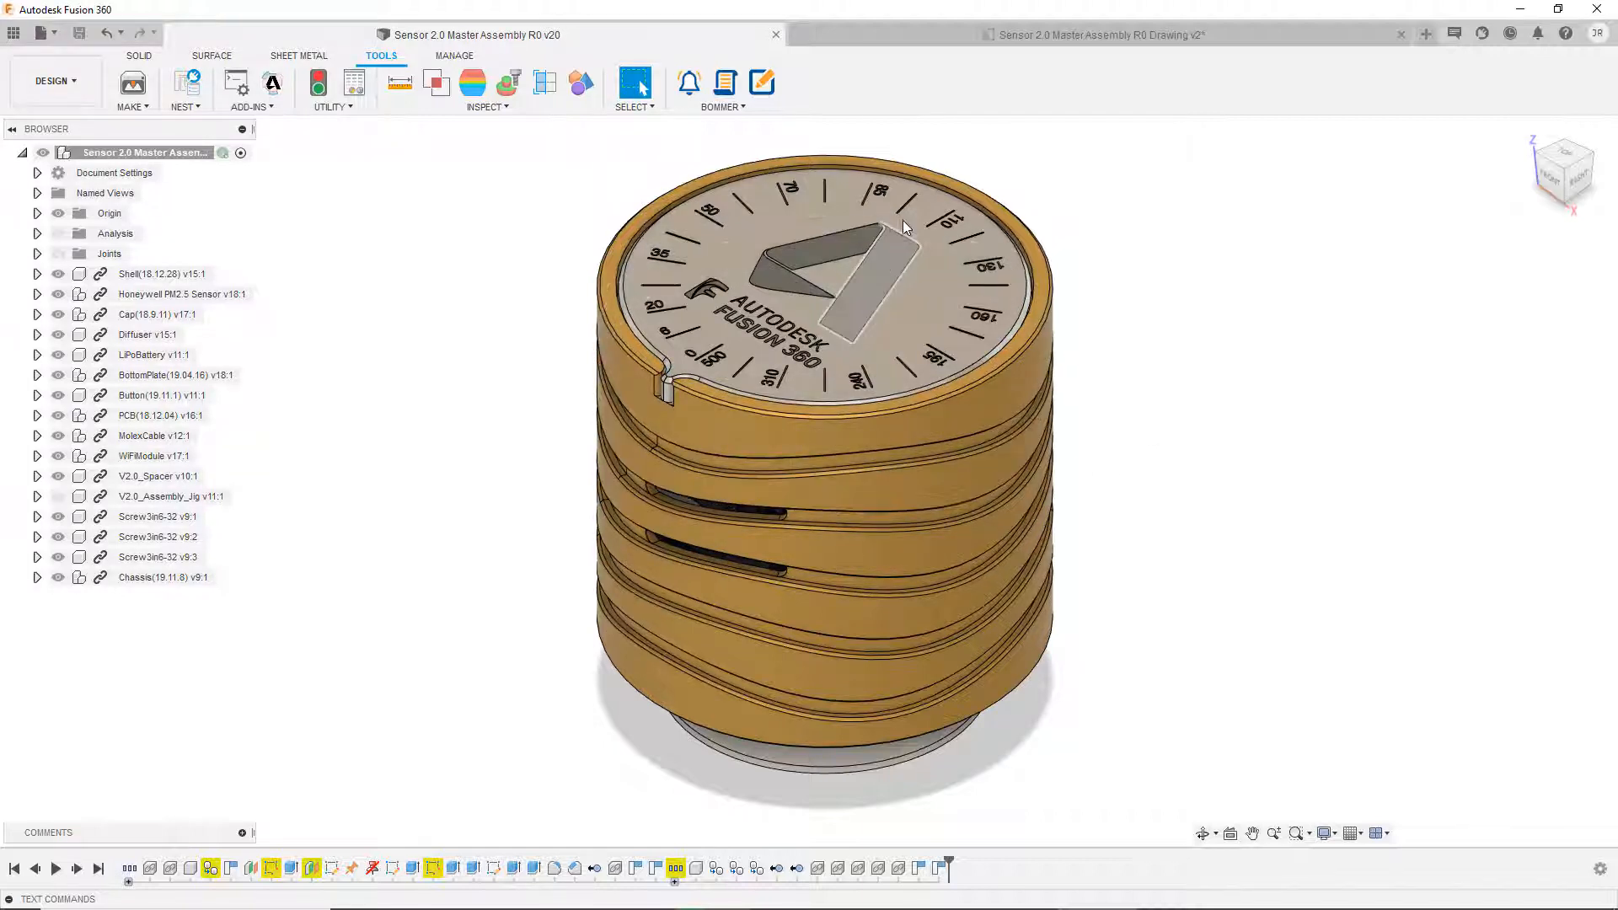
{"action": "left_click", "coordinate": [1022, 25]}
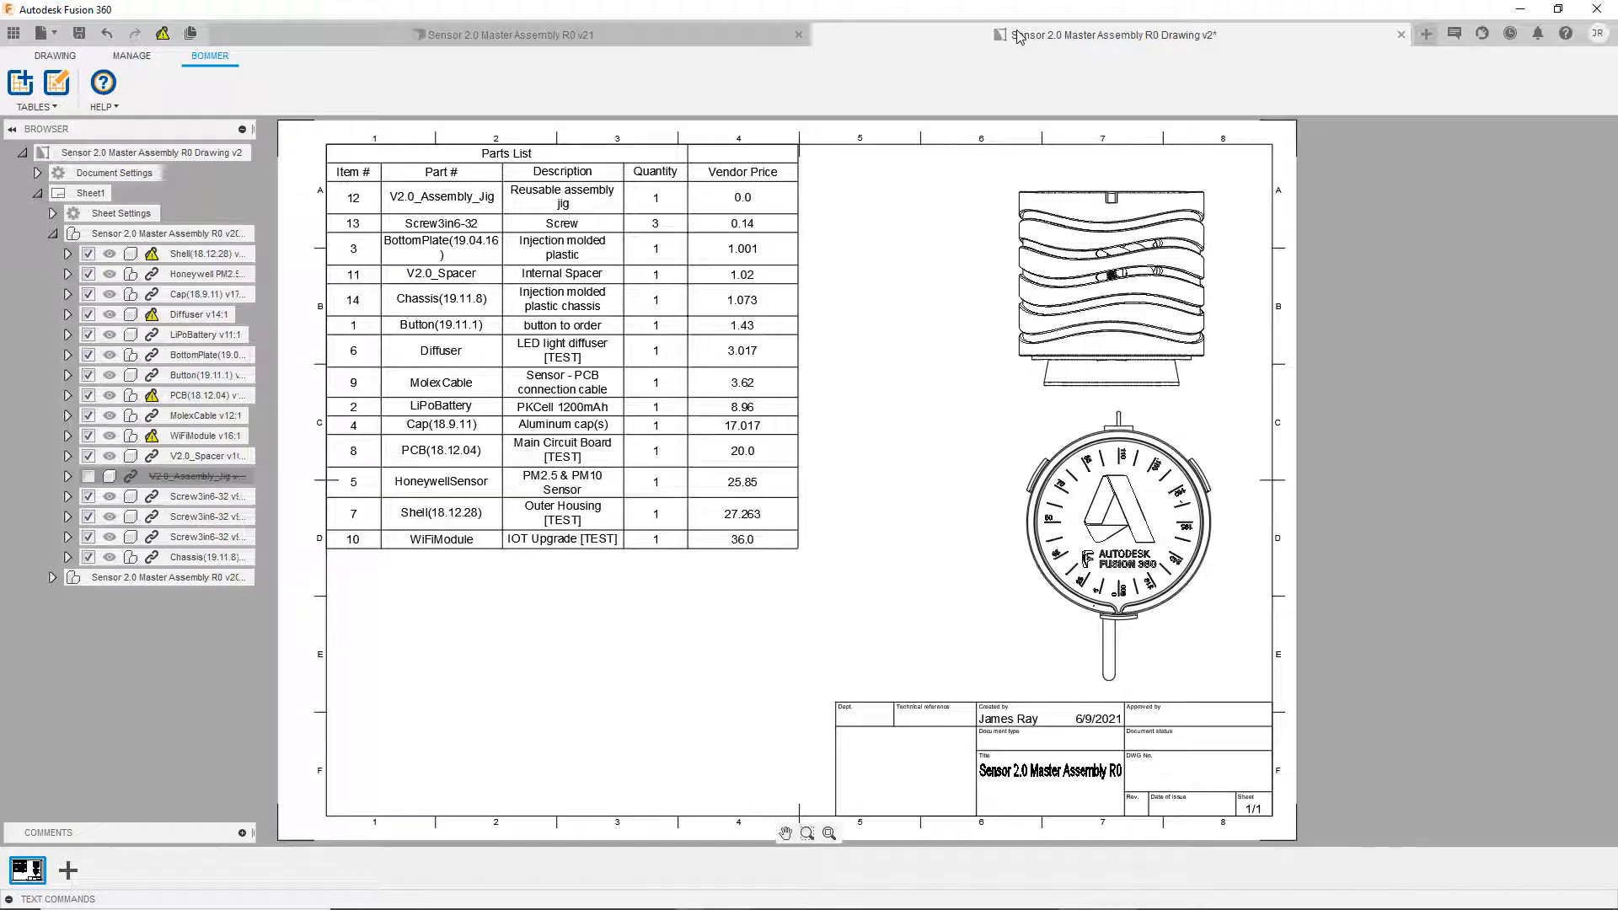